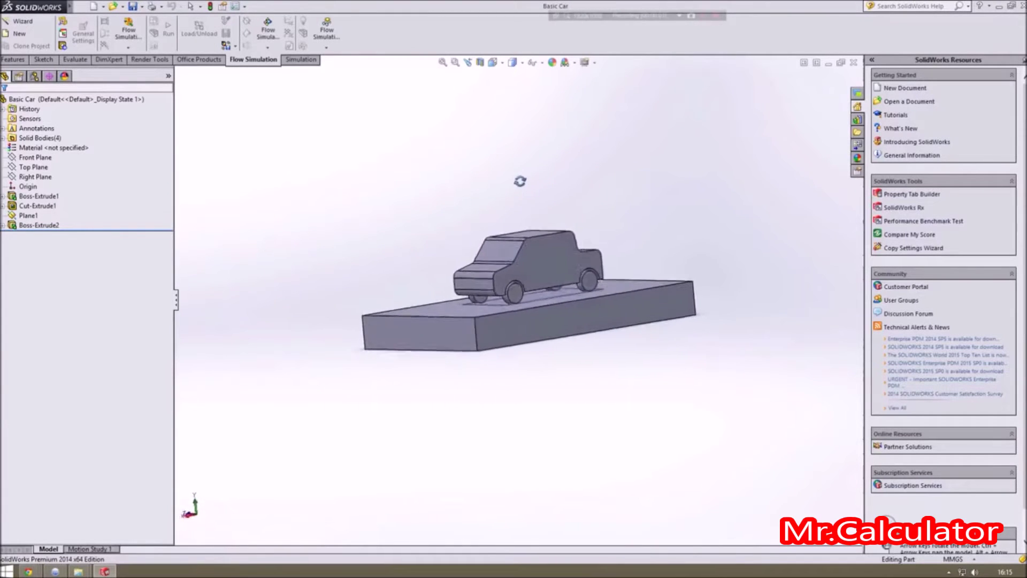
{"action": "key", "text": "space"}
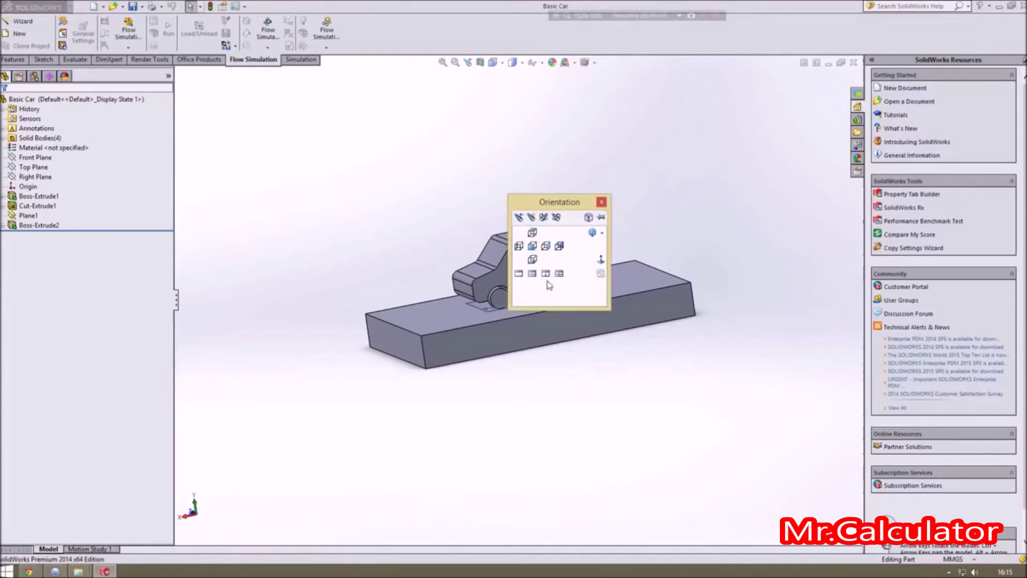
{"action": "left_click", "coordinate": [559, 245]}
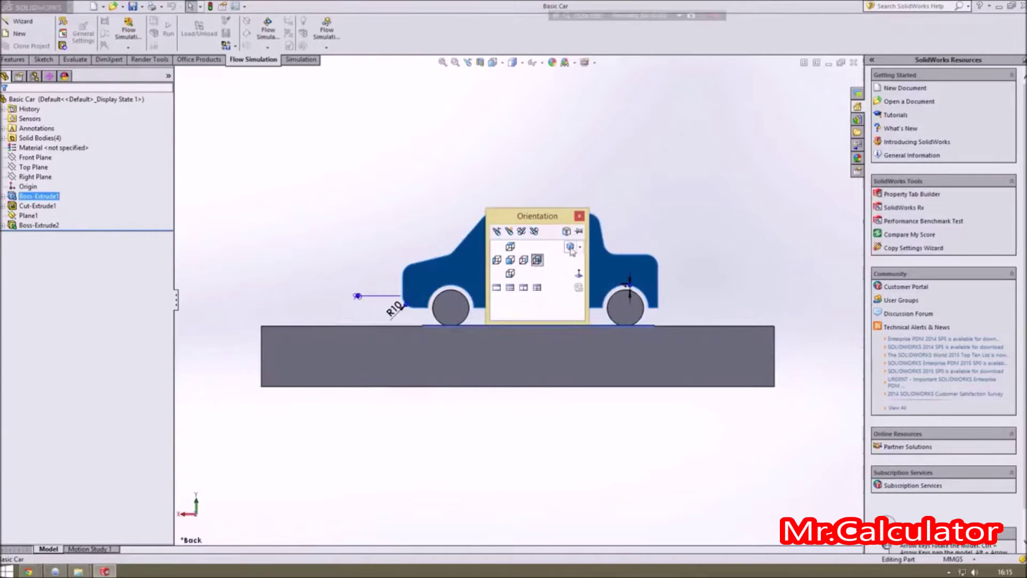
{"action": "left_click", "coordinate": [569, 247]}
{"action": "left_click", "coordinate": [349, 425]}
{"action": "middle_click_drag", "start_coordinate": [728, 285], "coordinate": [599, 267]}
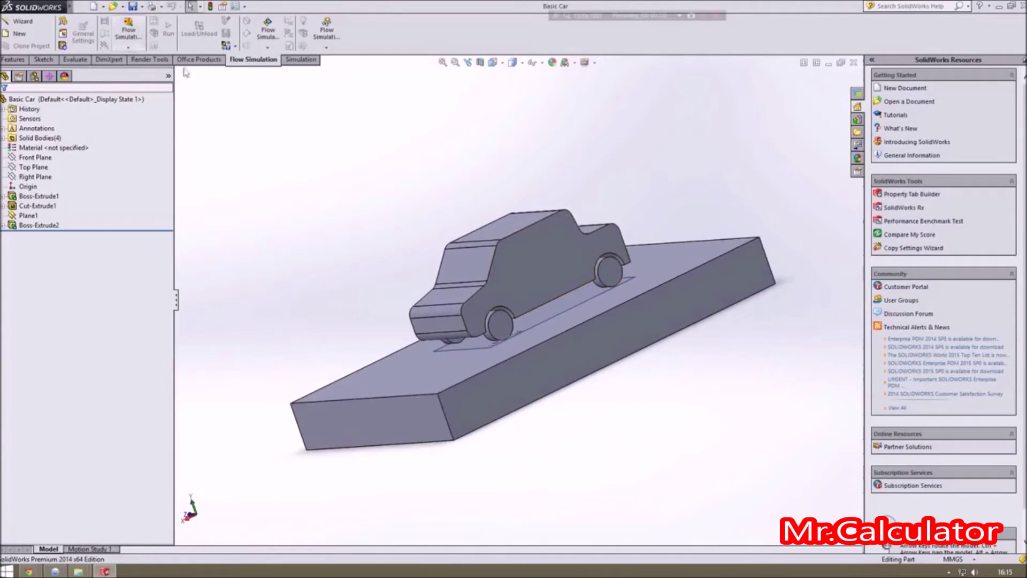
Step: Check in the add-ins list that SolidWorks Flow Simulation 2014 is enabled
{"action": "left_click", "coordinate": [167, 7]}
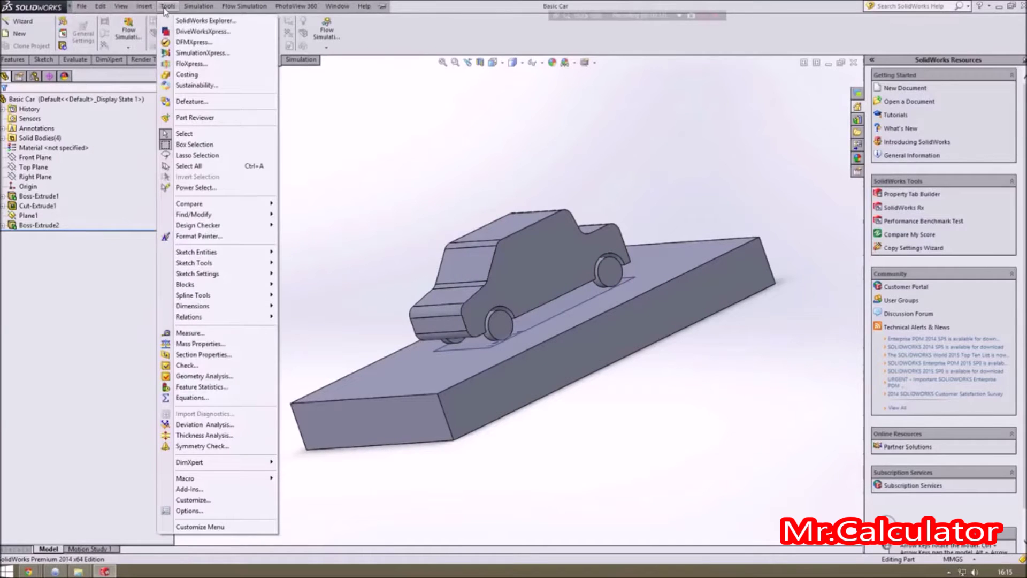
{"action": "left_click", "coordinate": [202, 489]}
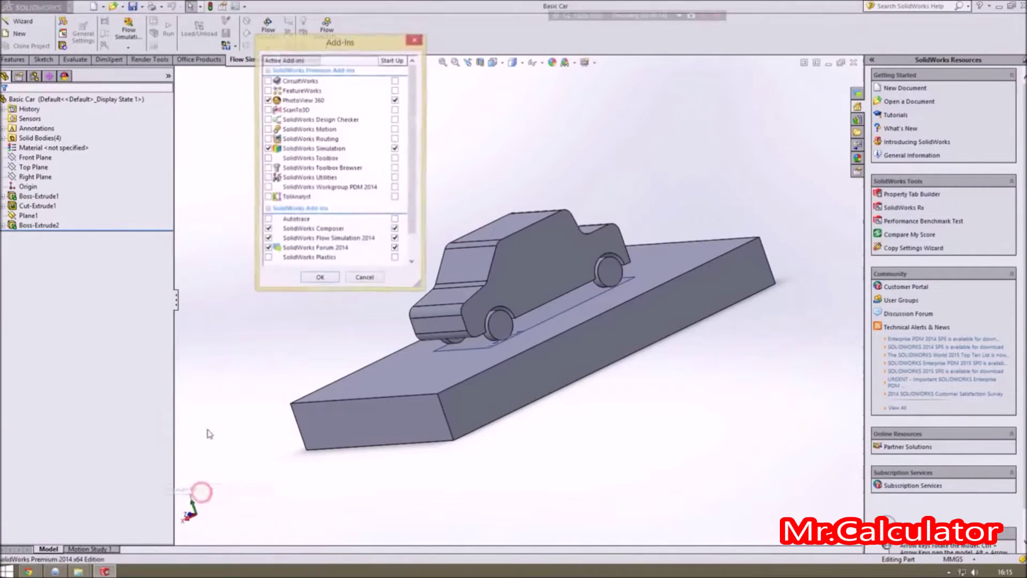
{"action": "scroll", "coordinate": [415, 148], "scroll_direction": "down", "scroll_amount": 1}
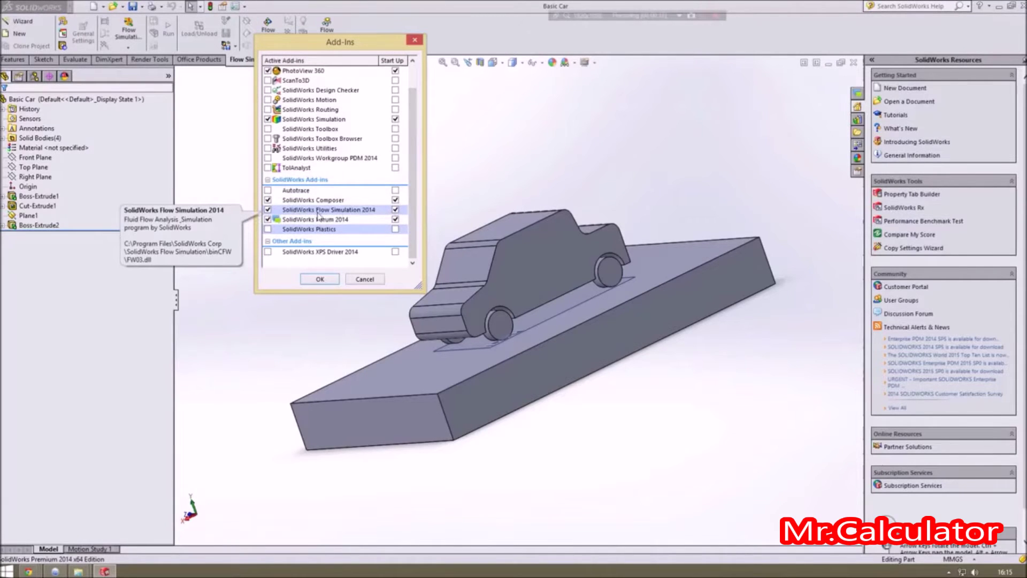
{"action": "left_click", "coordinate": [320, 279]}
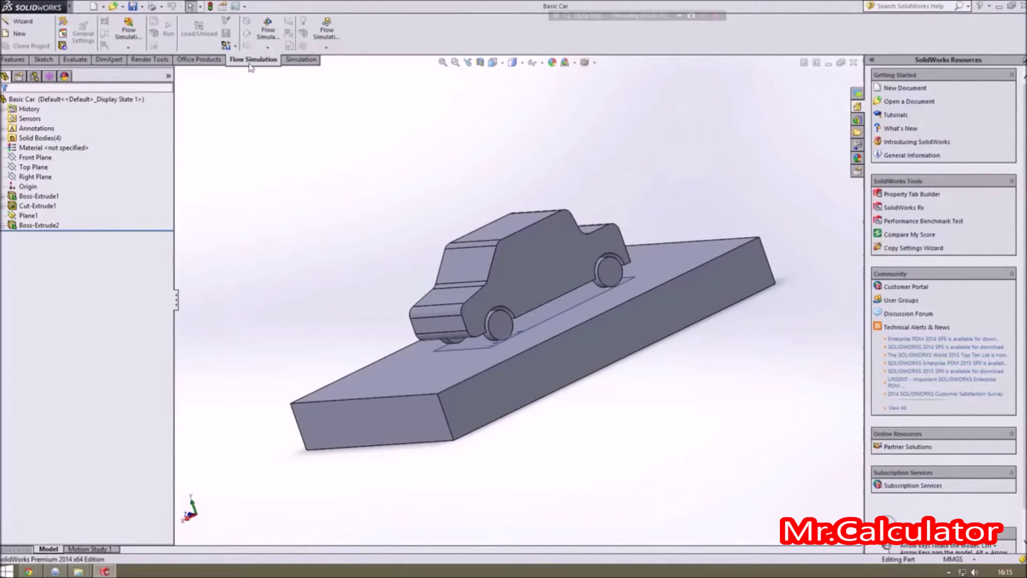
Step: Start a new flow simulation project with the wizard and name it "YT Car Example - Basic"
{"action": "middle_click_drag", "start_coordinate": [255, 279], "coordinate": [372, 237]}
{"action": "left_click", "coordinate": [31, 23]}
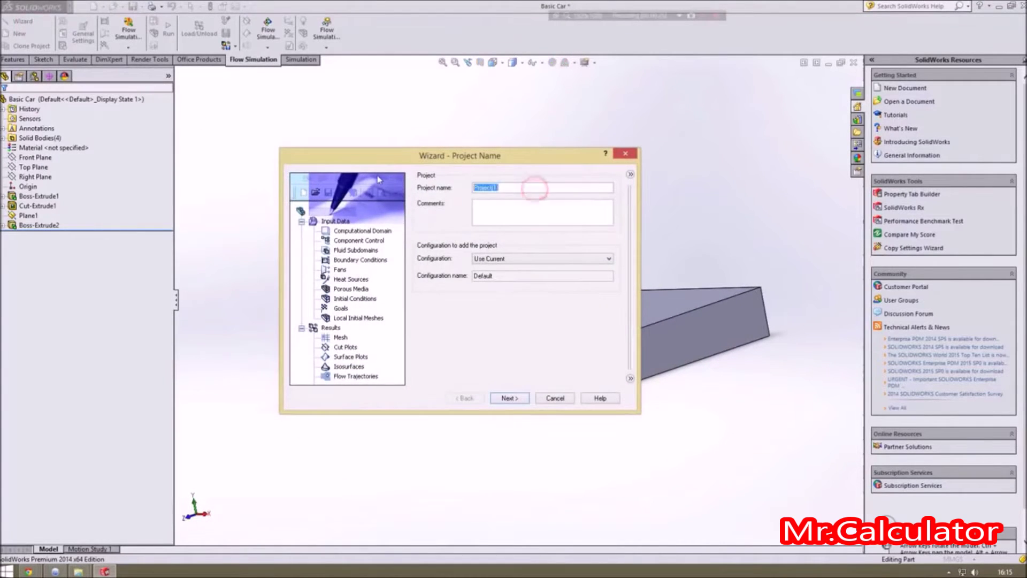
{"action": "type", "text": "YT Car Example - Basic"}
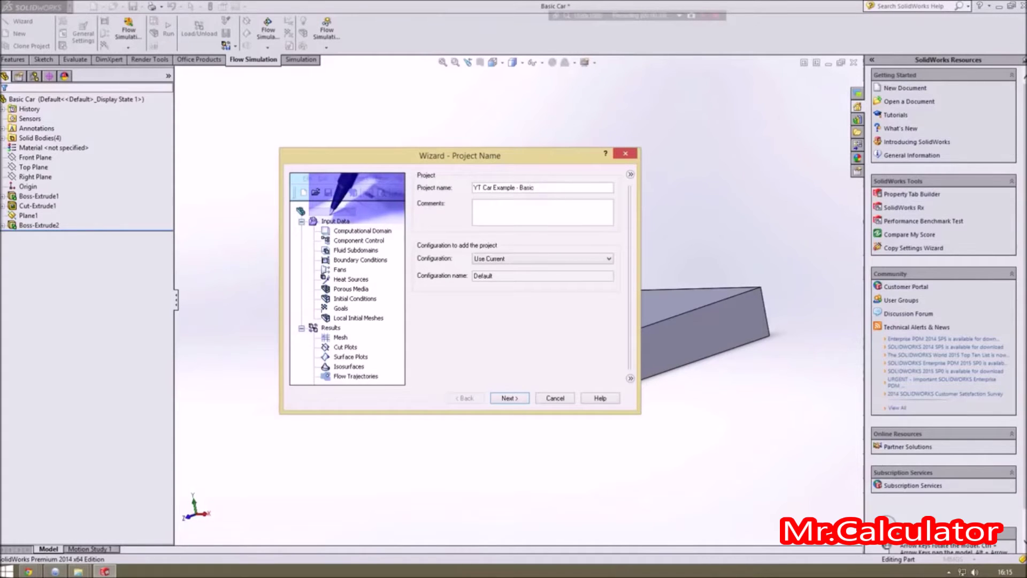
{"action": "left_click", "coordinate": [509, 398]}
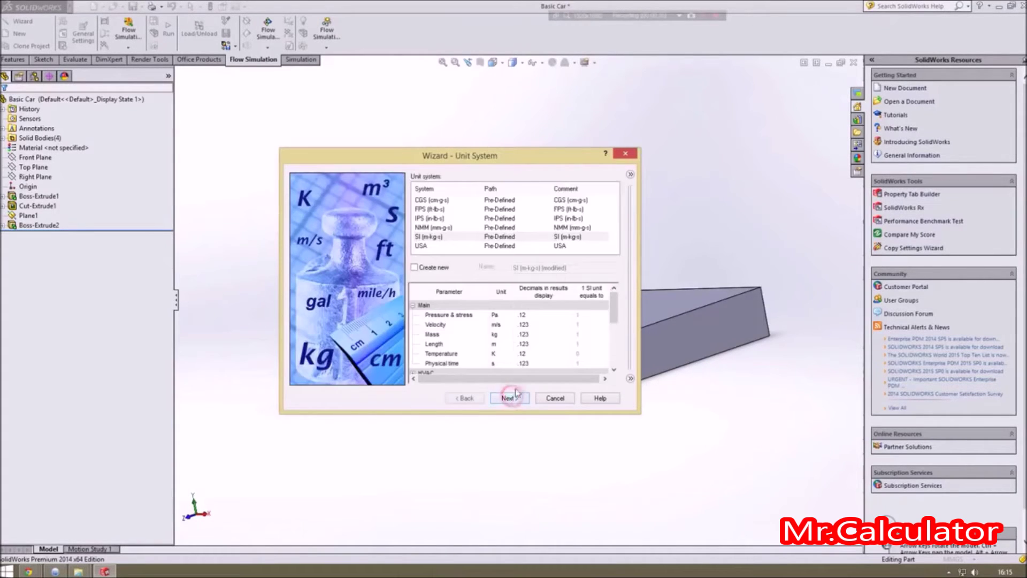
Step: Use the SI (m-kg-s) unit system for the flow project
{"action": "left_click_drag", "start_coordinate": [613, 314], "coordinate": [591, 284]}
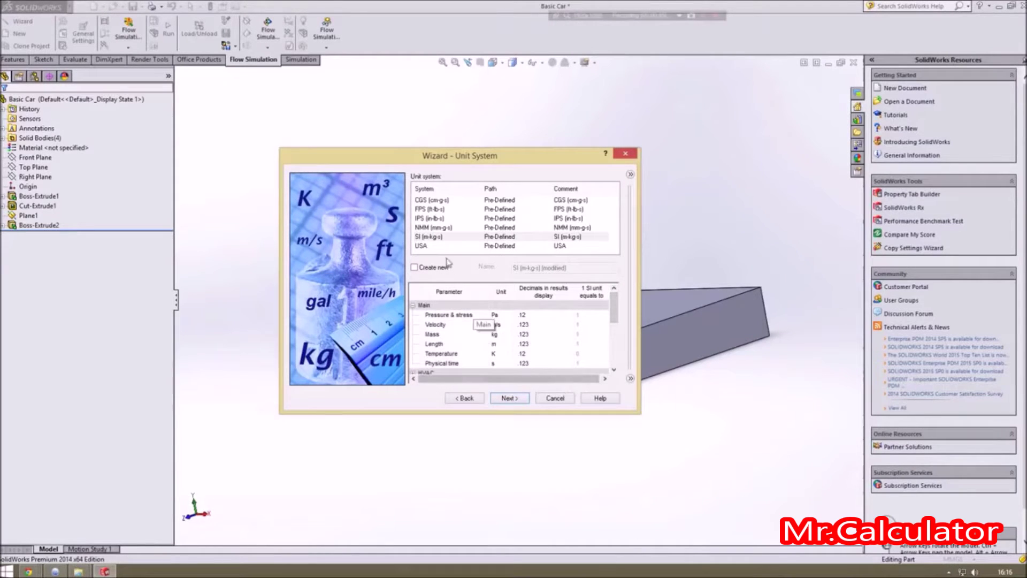
{"action": "left_click", "coordinate": [439, 237]}
{"action": "left_click", "coordinate": [505, 398]}
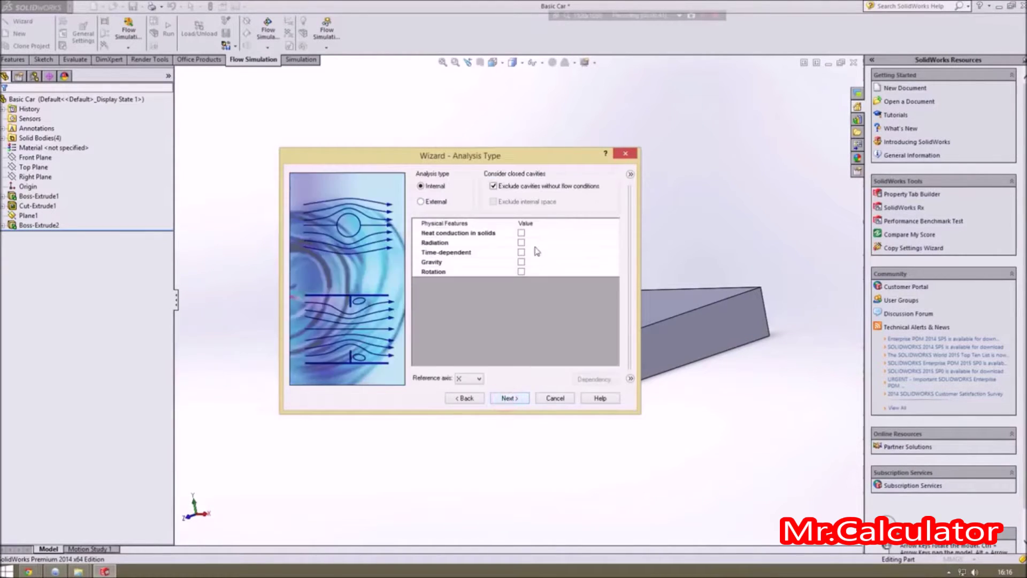
Step: Set the analysis type to External, exclude the internal space and use X as the reference axis, checking its direction on the car
{"action": "left_click", "coordinate": [421, 201]}
{"action": "left_click", "coordinate": [504, 187]}
{"action": "left_click", "coordinate": [493, 202]}
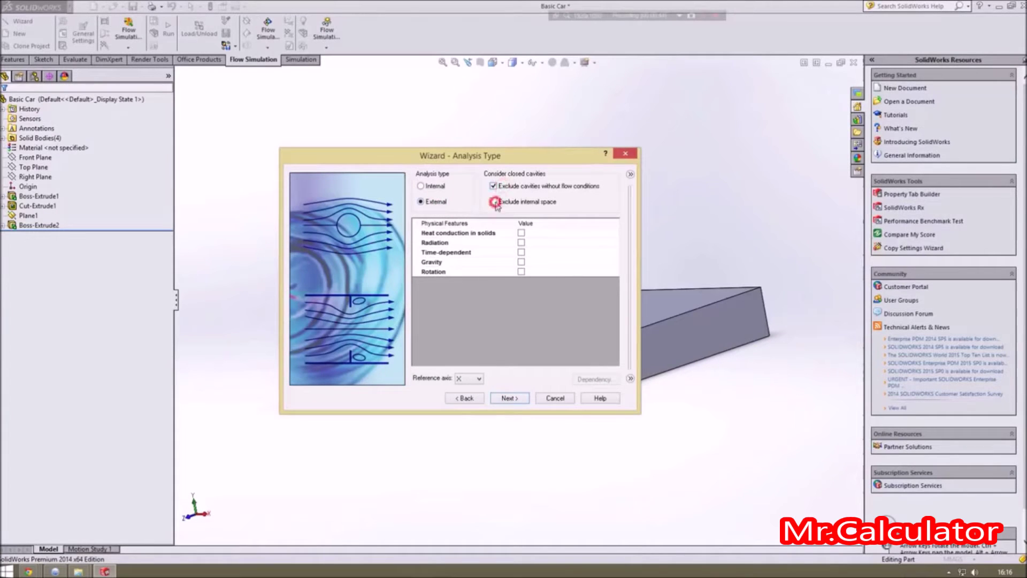
{"action": "left_click", "coordinate": [476, 377]}
{"action": "left_click", "coordinate": [469, 390]}
{"action": "left_click_drag", "start_coordinate": [459, 154], "coordinate": [877, 132]}
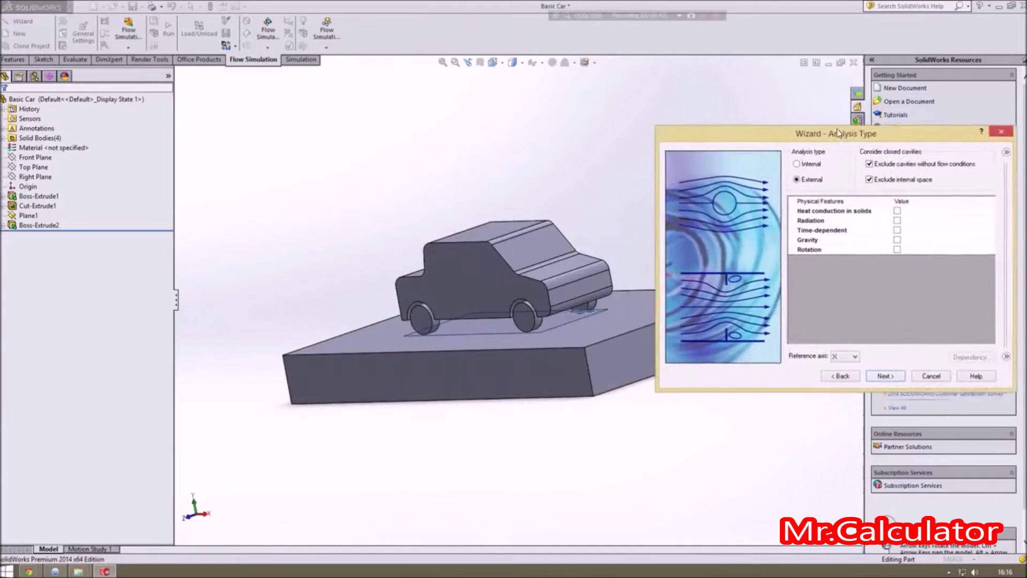
{"action": "middle_click_drag", "start_coordinate": [428, 374], "coordinate": [455, 378]}
{"action": "left_click", "coordinate": [206, 513]}
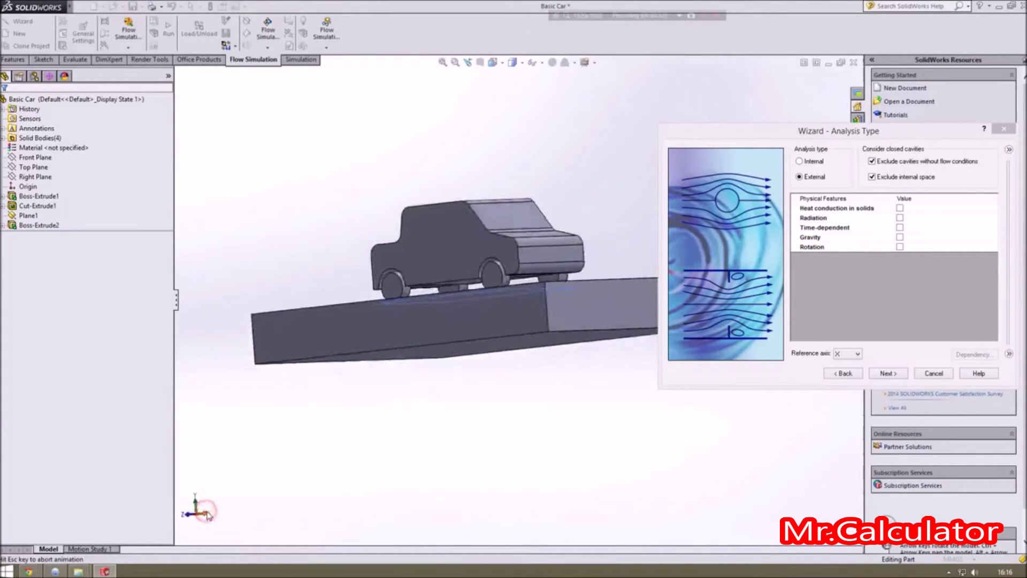
{"action": "middle_click_drag", "start_coordinate": [210, 446], "coordinate": [338, 437]}
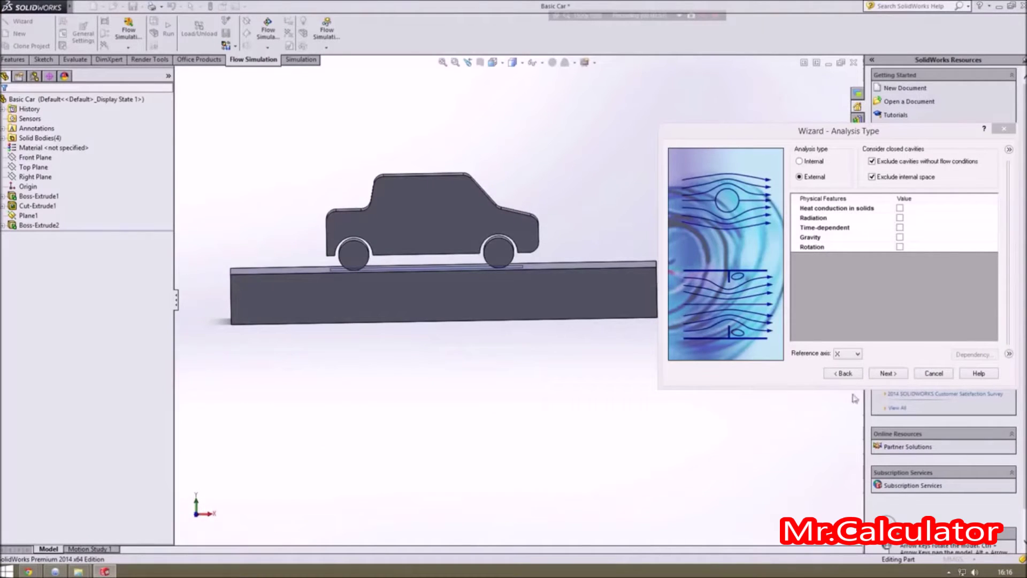
{"action": "left_click", "coordinate": [904, 374]}
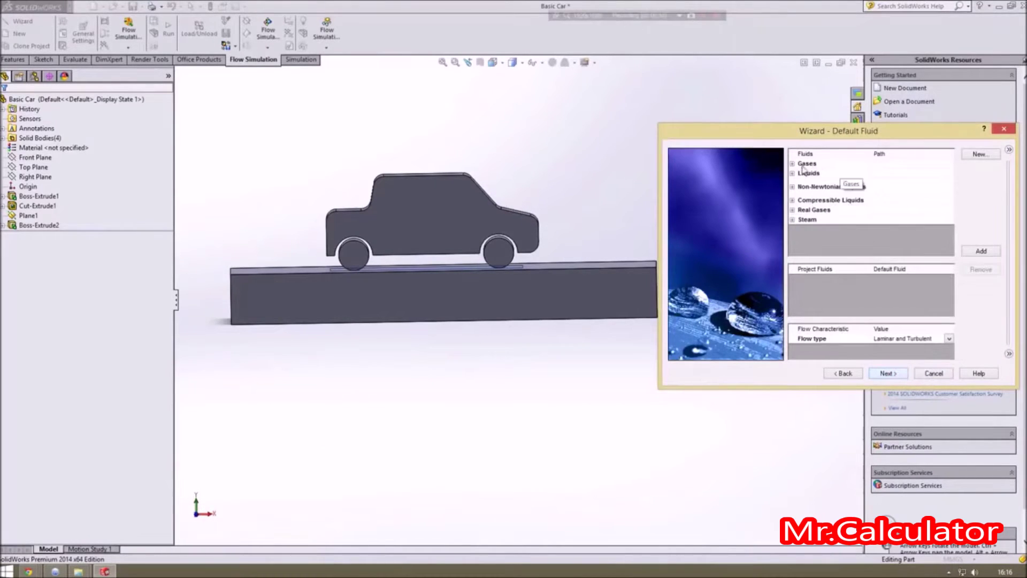
Step: Add Air from the predefined gases as the project fluid and accept the default wall conditions
{"action": "left_click", "coordinate": [792, 163]}
{"action": "left_click", "coordinate": [815, 193]}
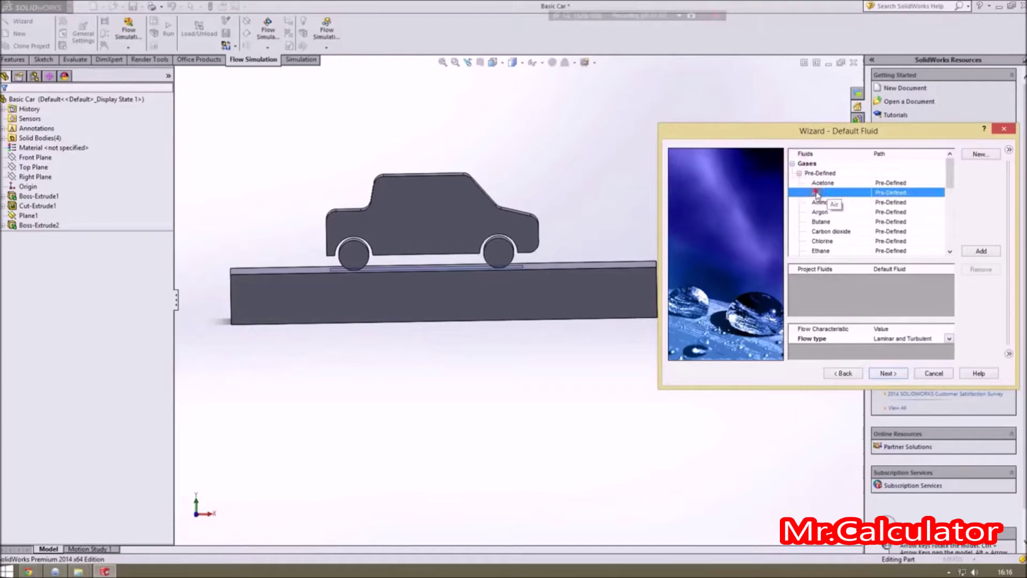
{"action": "left_click", "coordinate": [983, 251]}
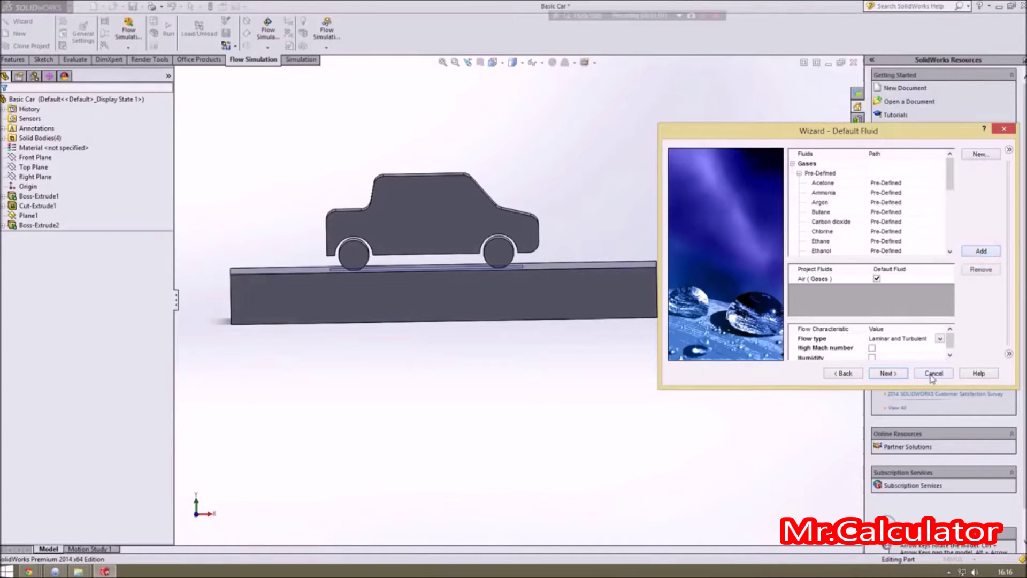
{"action": "left_click", "coordinate": [892, 374]}
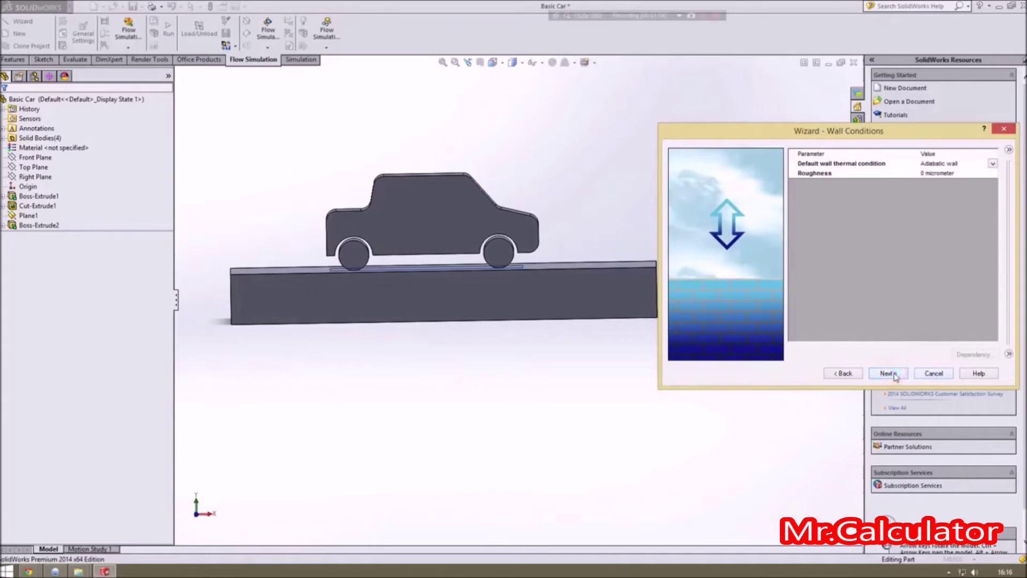
{"action": "left_click", "coordinate": [892, 374]}
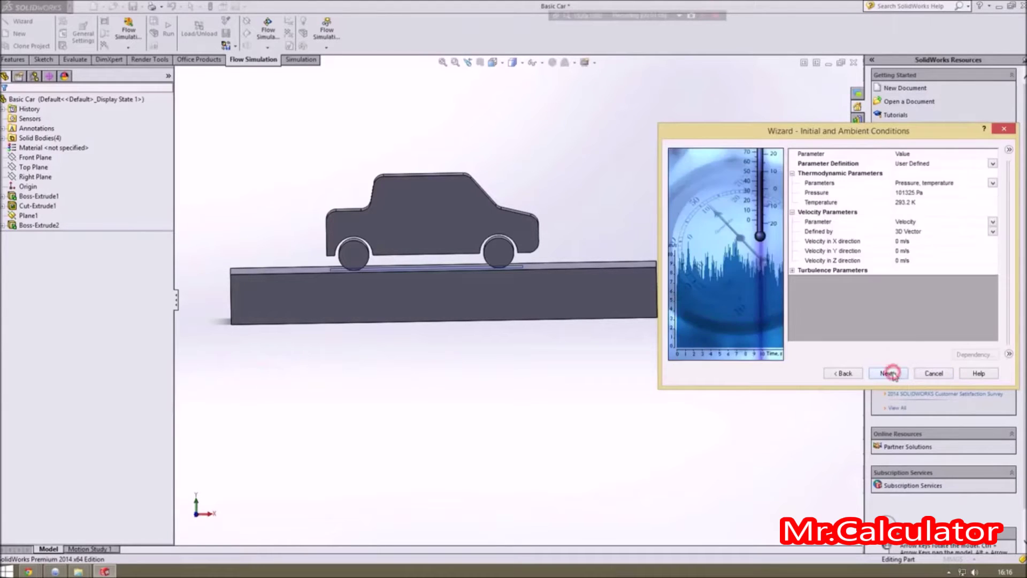
Step: Set the ambient velocity in the X direction to -30 m/s and finish the project wizard
{"action": "left_click", "coordinate": [904, 241]}
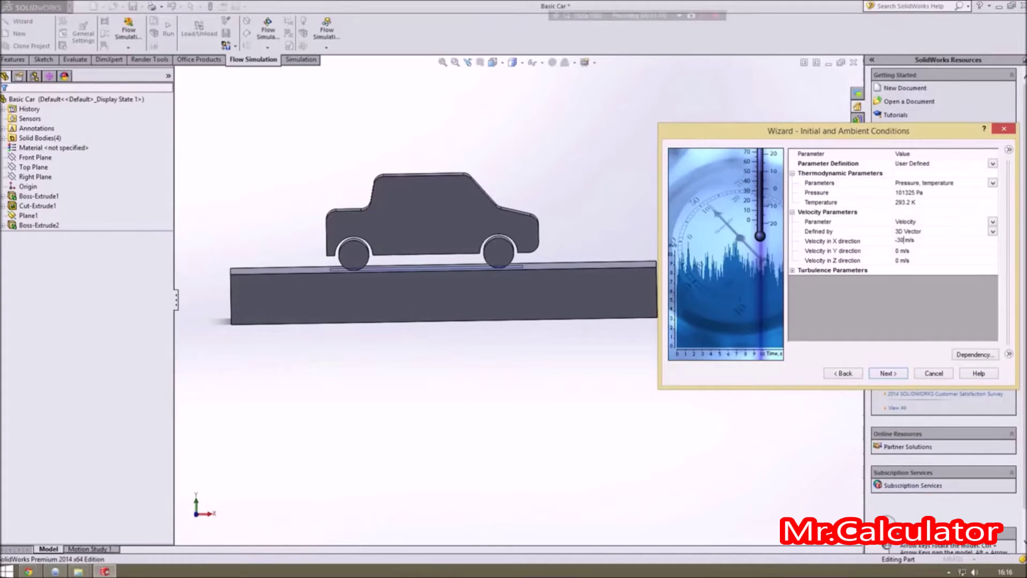
{"action": "left_click", "coordinate": [753, 151]}
{"action": "left_click", "coordinate": [888, 373]}
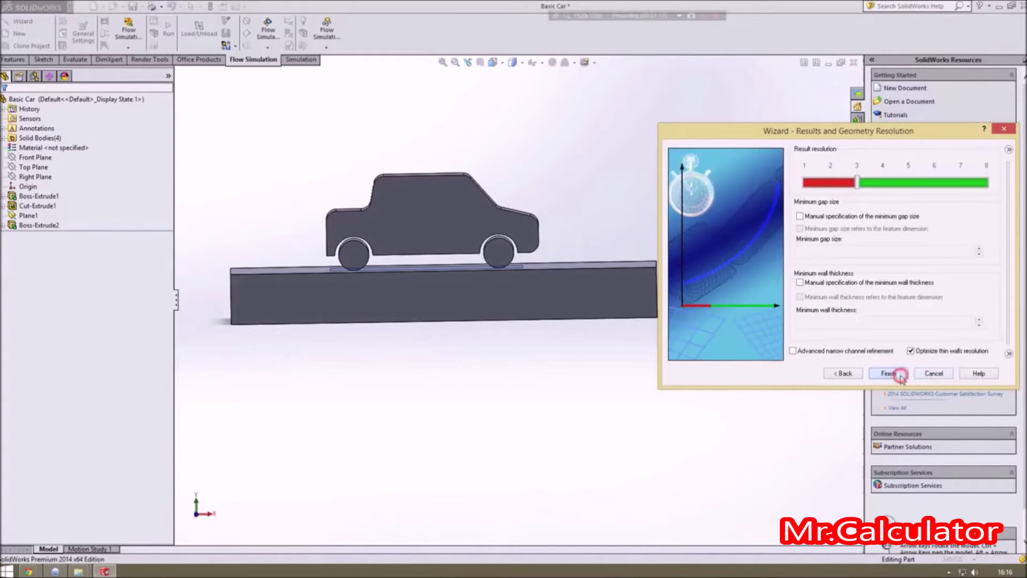
{"action": "left_click_drag", "start_coordinate": [891, 186], "coordinate": [908, 184]}
{"action": "left_click", "coordinate": [888, 373]}
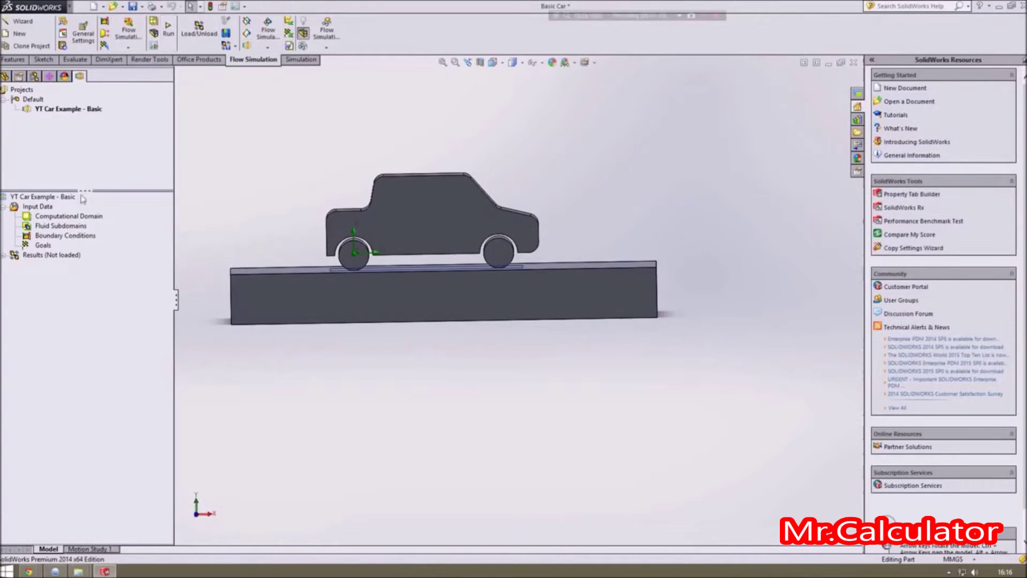
Step: Shrink the computational domain along X from both sides so it spans about the length of the base block
{"action": "left_click", "coordinate": [69, 216]}
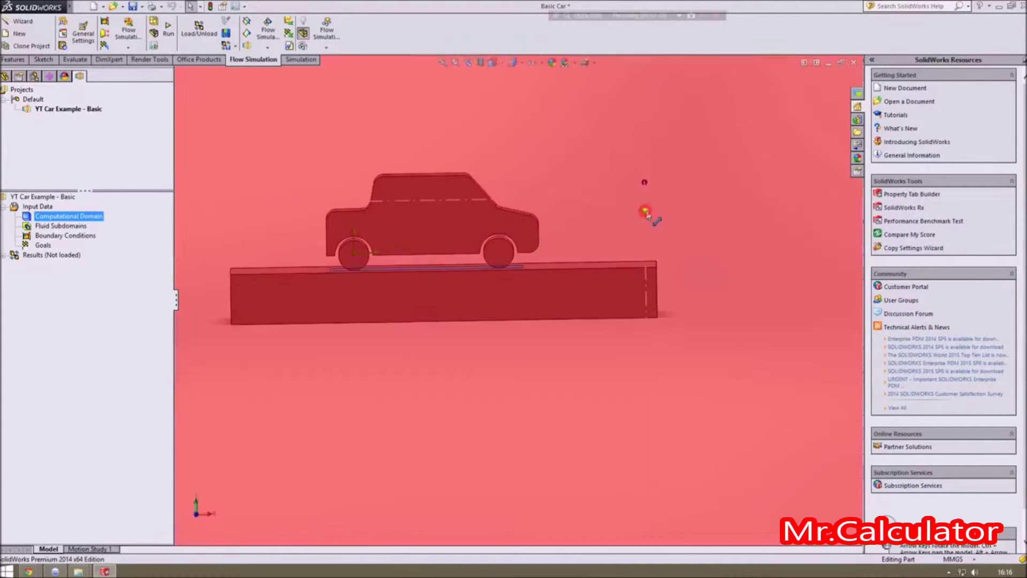
{"action": "left_click", "coordinate": [644, 215]}
{"action": "left_click", "coordinate": [667, 221]}
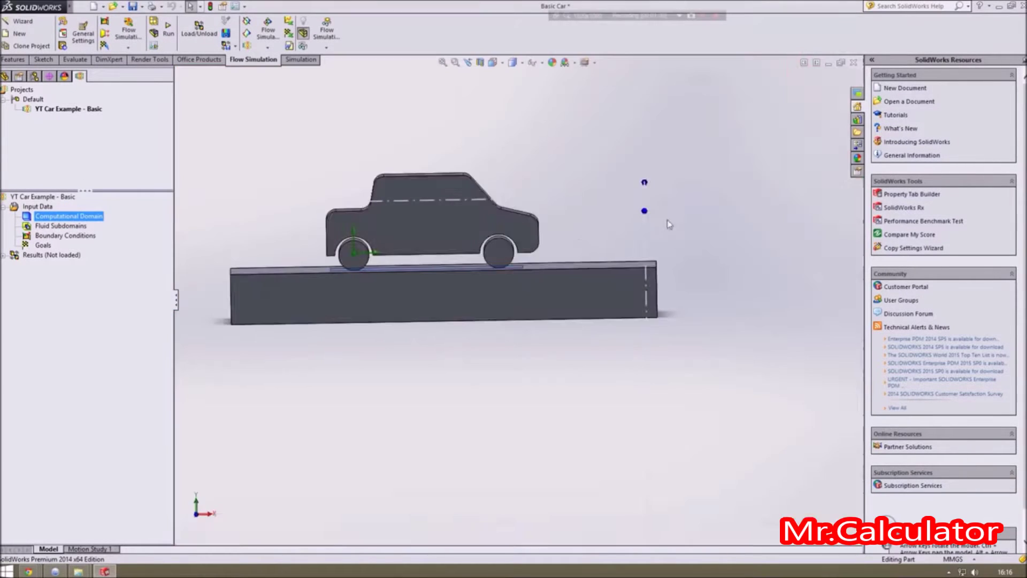
{"action": "scroll", "coordinate": [748, 216], "scroll_direction": "up", "scroll_amount": 4}
{"action": "middle_click_drag", "start_coordinate": [754, 216], "coordinate": [700, 218]}
{"action": "scroll", "coordinate": [699, 219], "scroll_direction": "up", "scroll_amount": 2}
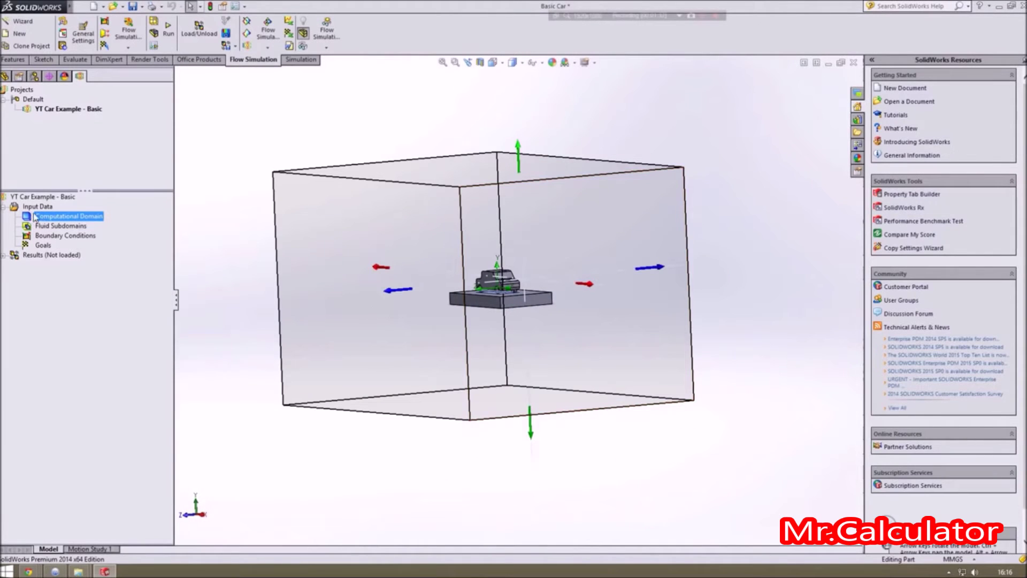
{"action": "middle_click_drag", "start_coordinate": [614, 200], "coordinate": [699, 185]}
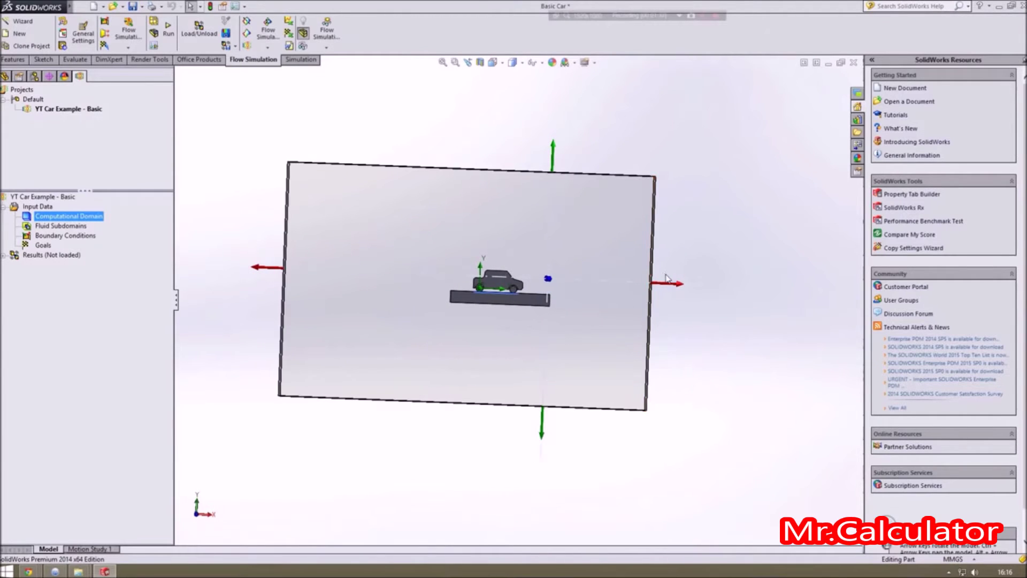
{"action": "left_click_drag", "start_coordinate": [679, 283], "coordinate": [574, 283]}
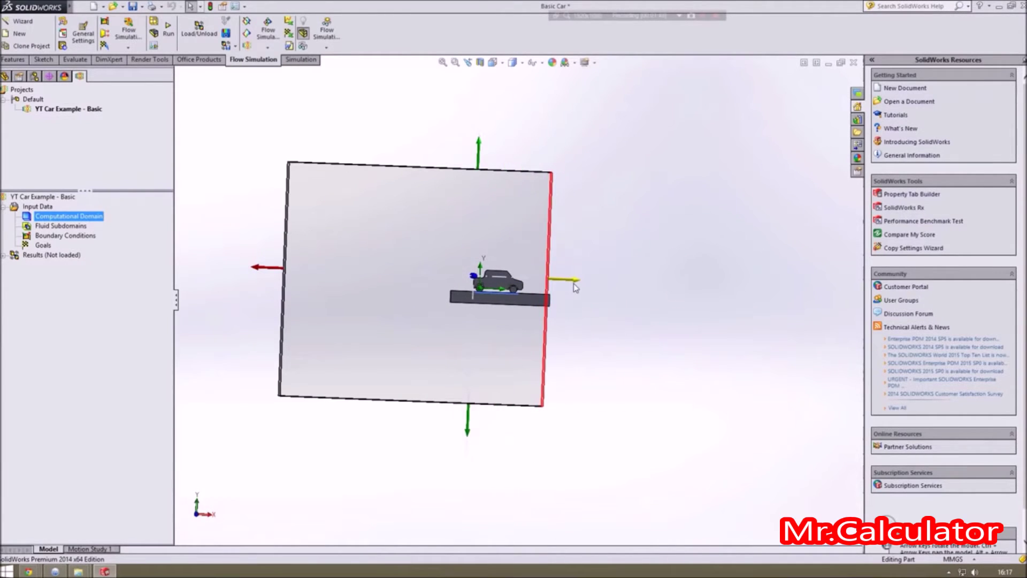
{"action": "left_click_drag", "start_coordinate": [270, 270], "coordinate": [429, 281]}
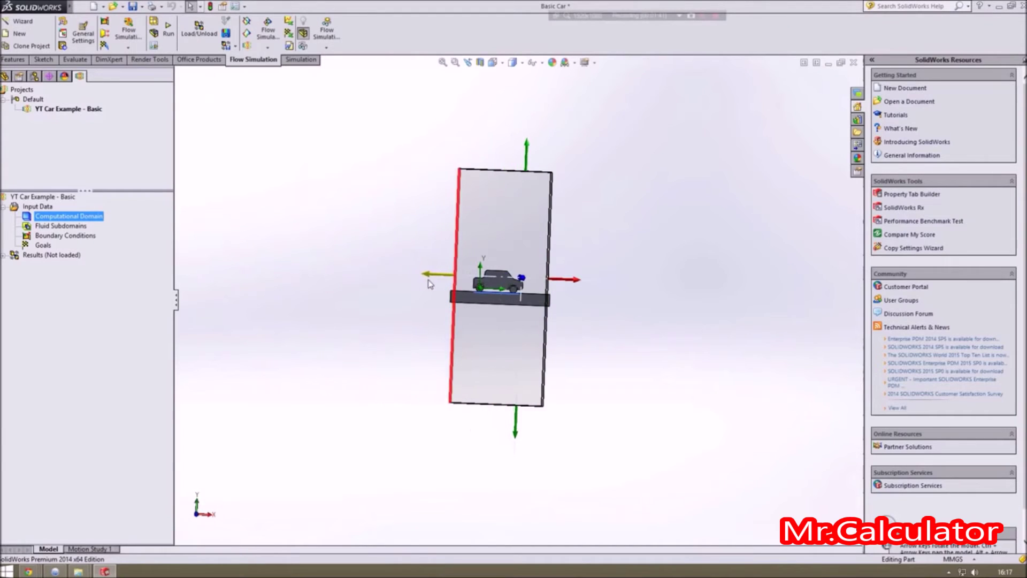
Step: Reduce the computational domain's height, with its top slightly above the car and its bottom inside the base block
{"action": "left_click_drag", "start_coordinate": [527, 146], "coordinate": [519, 229]}
{"action": "left_click_drag", "start_coordinate": [515, 438], "coordinate": [511, 330]}
{"action": "left_click", "coordinate": [616, 317]}
{"action": "scroll", "coordinate": [615, 317], "scroll_direction": "down", "scroll_amount": 5}
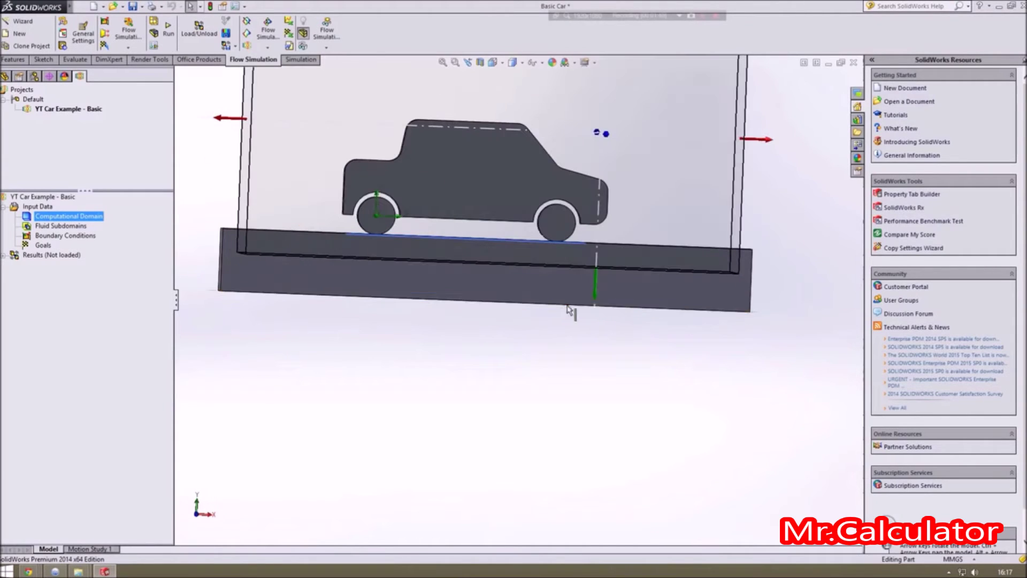
{"action": "left_click_drag", "start_coordinate": [599, 284], "coordinate": [601, 274]}
{"action": "left_click", "coordinate": [768, 306]}
Step: Narrow the computational domain along Z from both sides so it closely encloses the car's width
{"action": "scroll", "coordinate": [760, 320], "scroll_direction": "up", "scroll_amount": 5}
{"action": "middle_click_drag", "start_coordinate": [741, 288], "coordinate": [802, 267]}
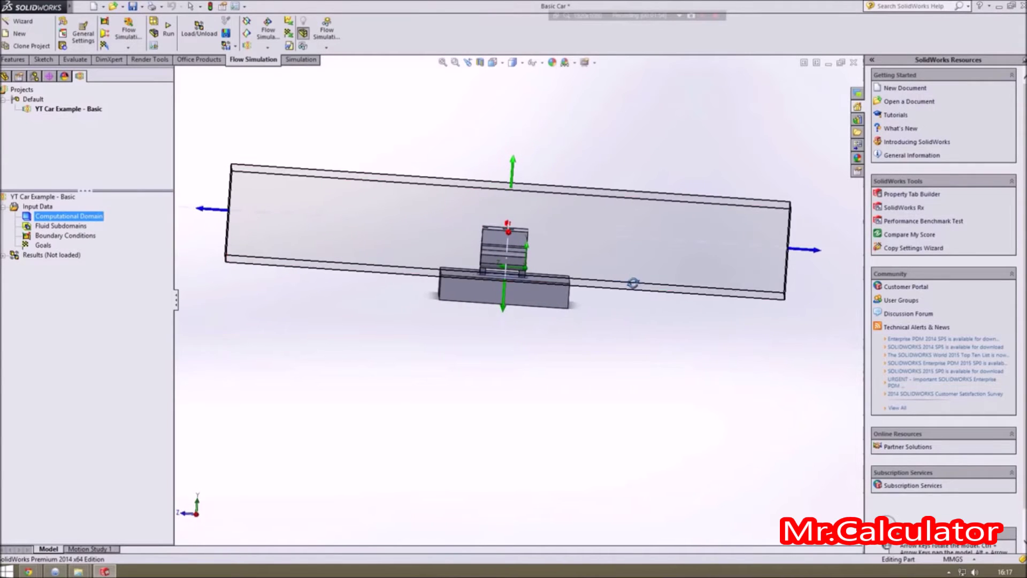
{"action": "left_click", "coordinate": [814, 251]}
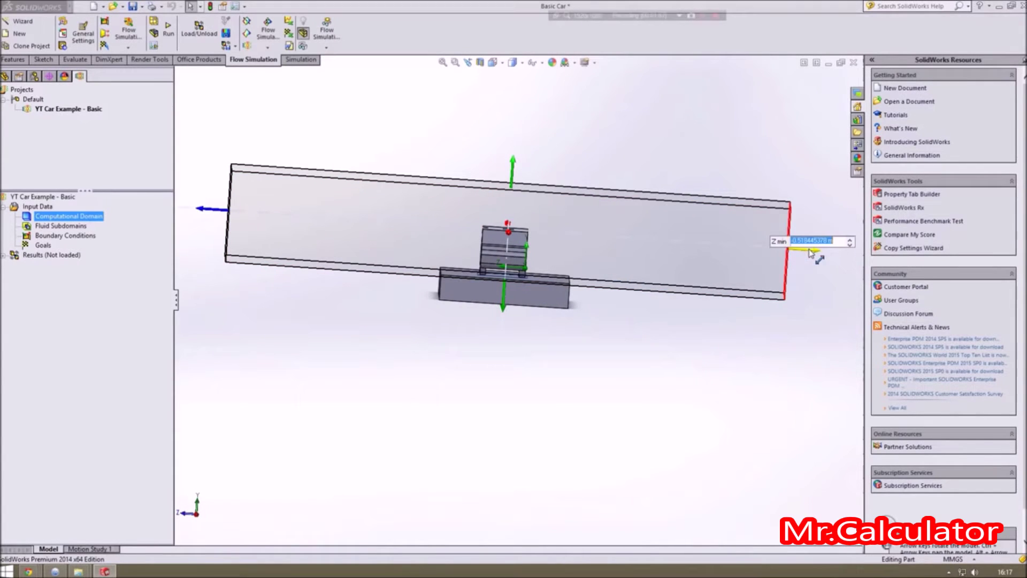
{"action": "left_click_drag", "start_coordinate": [814, 250], "coordinate": [539, 248]}
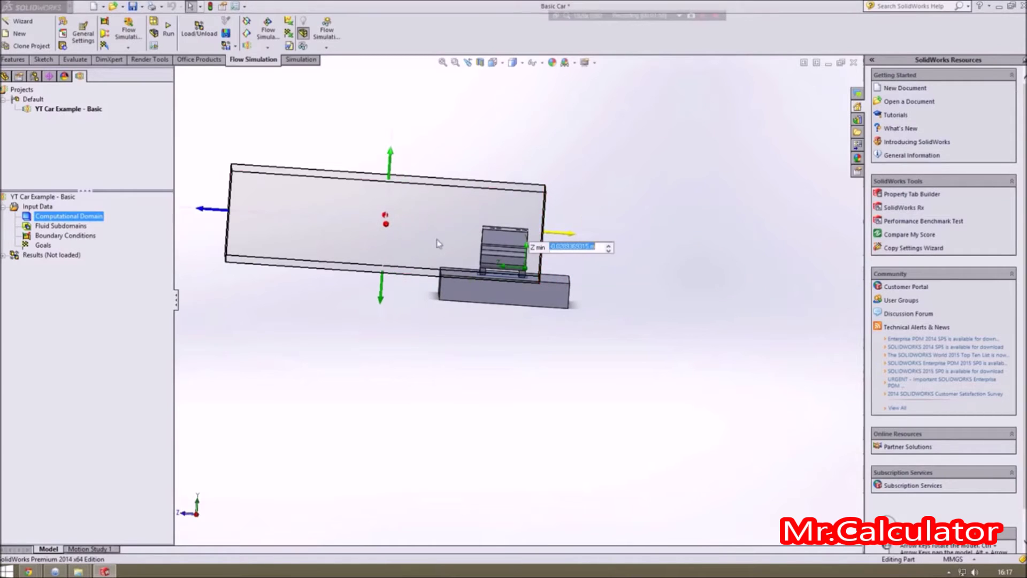
{"action": "left_click_drag", "start_coordinate": [209, 210], "coordinate": [440, 236]}
{"action": "left_click_drag", "start_coordinate": [568, 232], "coordinate": [579, 233]}
{"action": "left_click", "coordinate": [688, 254]}
{"action": "middle_click_drag", "start_coordinate": [687, 254], "coordinate": [248, 182]}
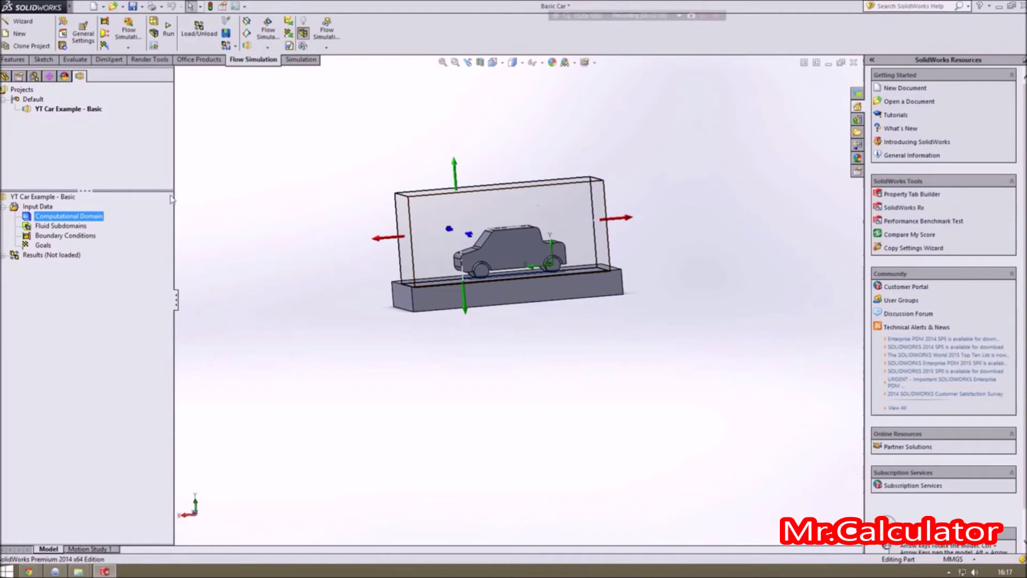
Step: Add global goals for Normal Force (X) and Normal Force (Y)
{"action": "right_click", "coordinate": [42, 245]}
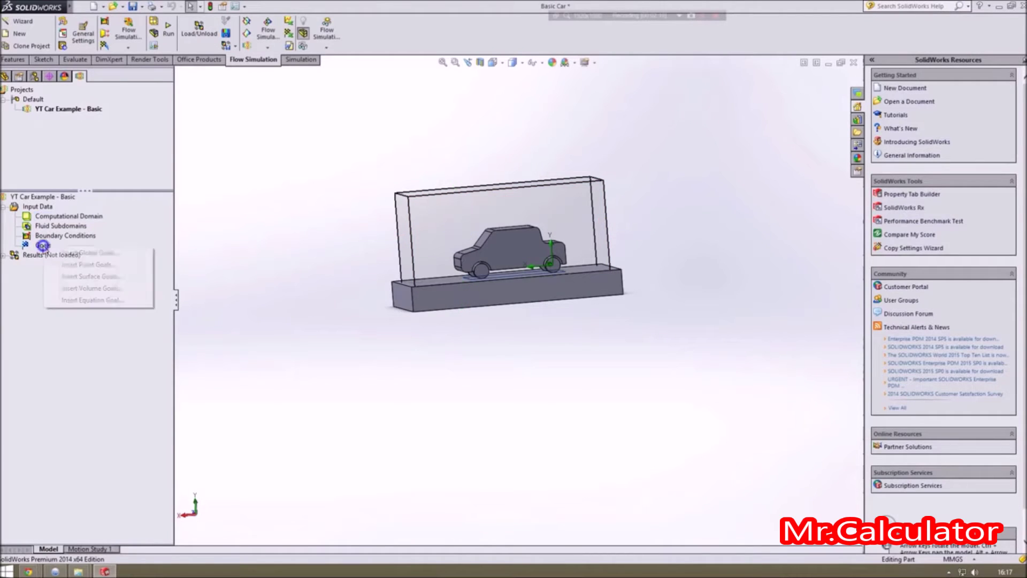
{"action": "left_click", "coordinate": [80, 252]}
{"action": "scroll", "coordinate": [151, 303], "scroll_direction": "down", "scroll_amount": 5}
{"action": "left_click", "coordinate": [113, 234]}
{"action": "left_click", "coordinate": [112, 245]}
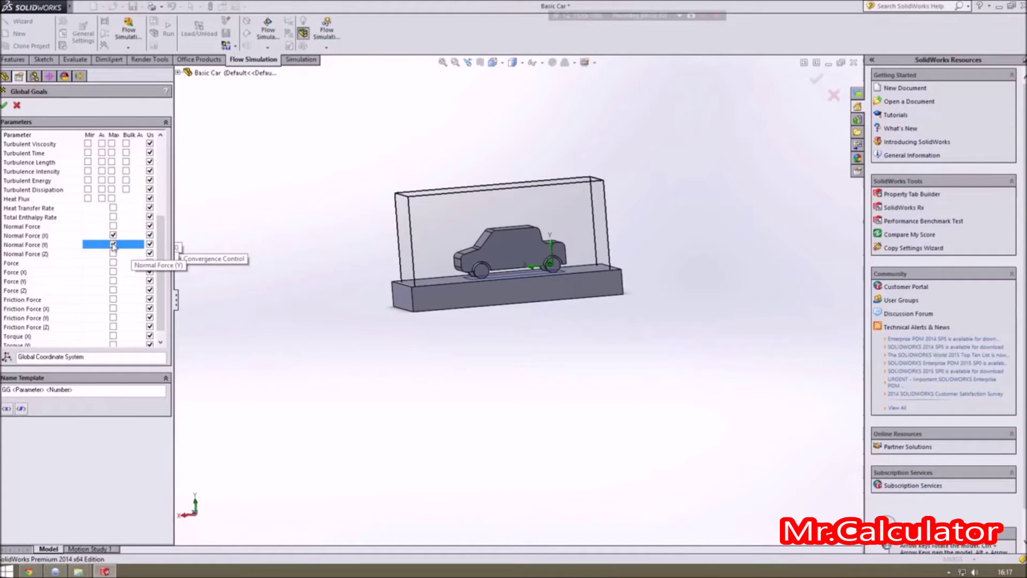
{"action": "left_click", "coordinate": [3, 105]}
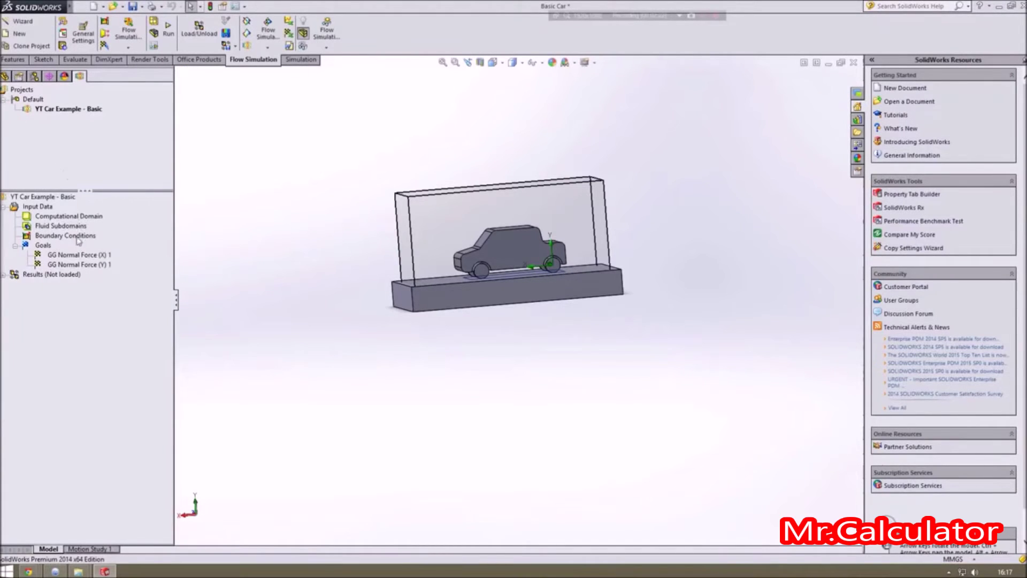
Step: Run a new calculation on this computer using 4 CPUs with results loading enabled, and close the solver once it finishes
{"action": "left_click", "coordinate": [168, 30]}
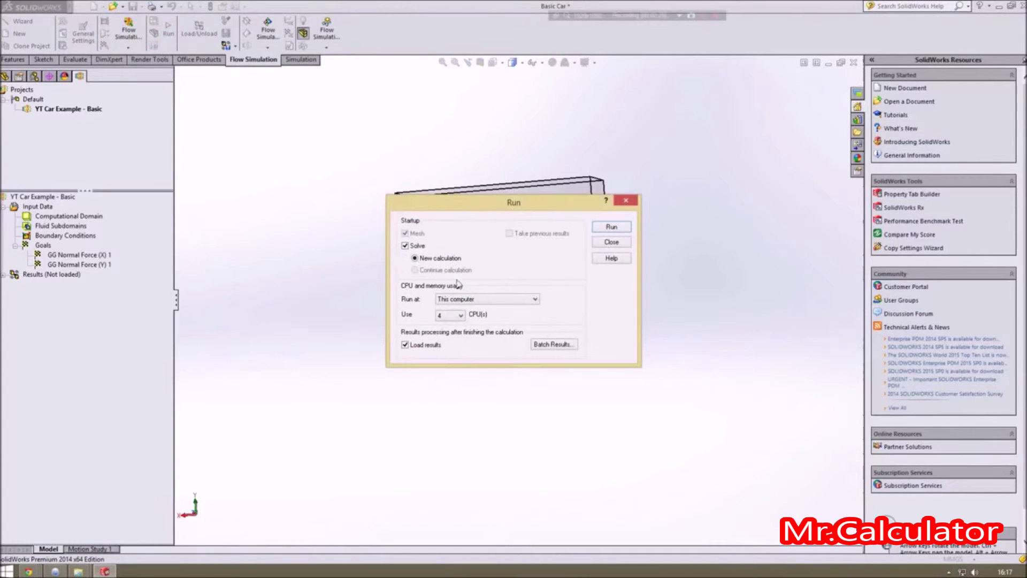
{"action": "left_click", "coordinate": [612, 228]}
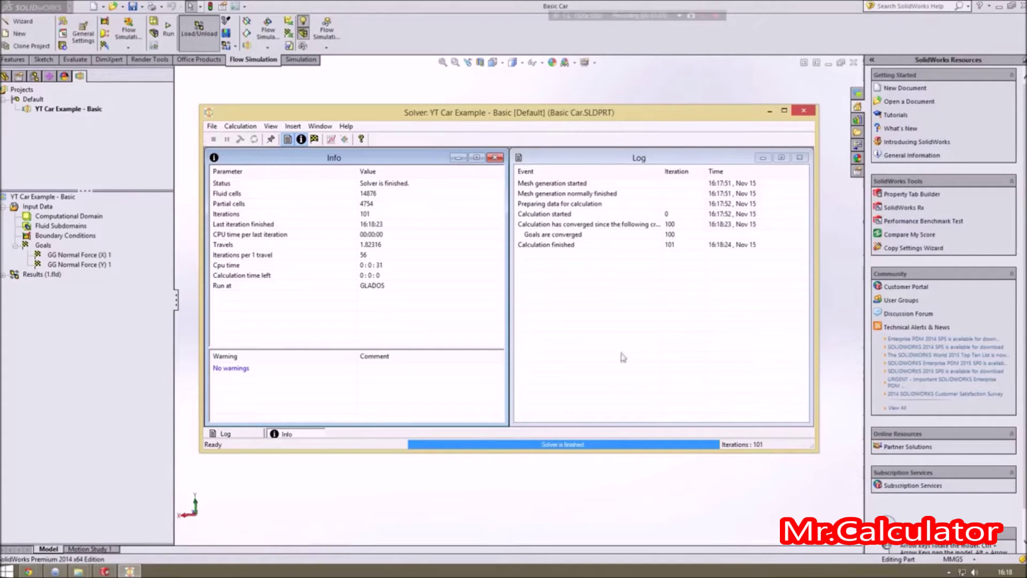
{"action": "left_click", "coordinate": [804, 110]}
Step: Insert a cut plot on the Front Plane, offset about 0.041 m into the car, displaying pressure isolines instead of contours
{"action": "middle_click_drag", "start_coordinate": [302, 369], "coordinate": [321, 351]}
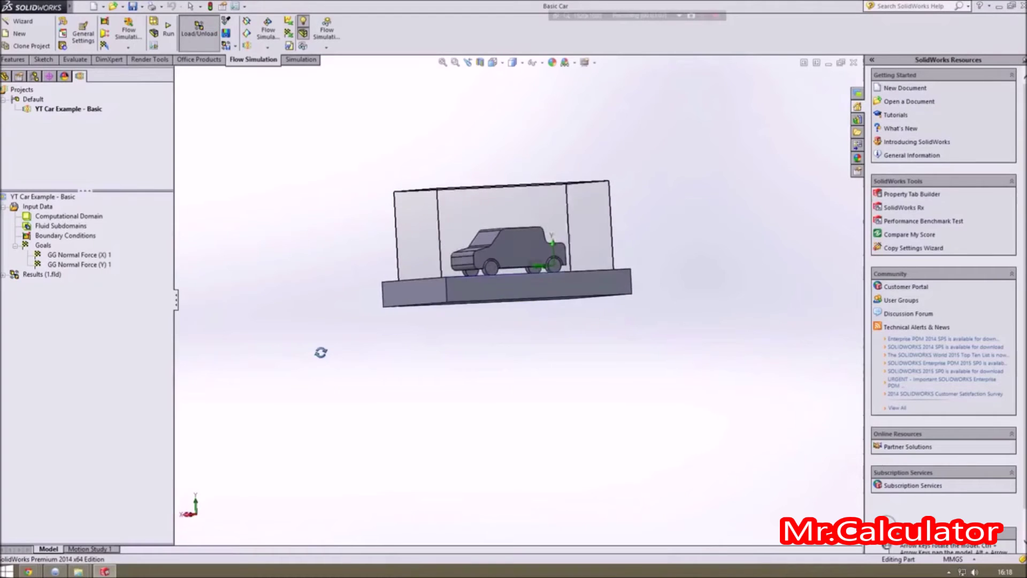
{"action": "left_click", "coordinate": [4, 275]}
{"action": "right_click", "coordinate": [52, 294]}
{"action": "left_click", "coordinate": [75, 300]}
{"action": "middle_click_drag", "start_coordinate": [278, 293], "coordinate": [369, 316]}
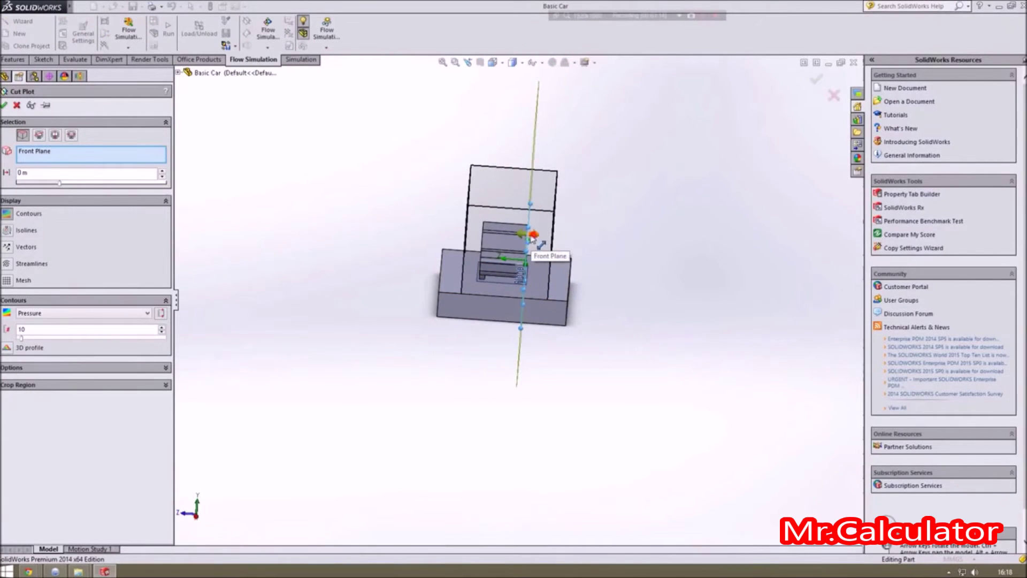
{"action": "left_click_drag", "start_coordinate": [528, 234], "coordinate": [514, 233]}
{"action": "middle_click_drag", "start_coordinate": [626, 341], "coordinate": [492, 315]}
{"action": "left_click", "coordinate": [7, 231]}
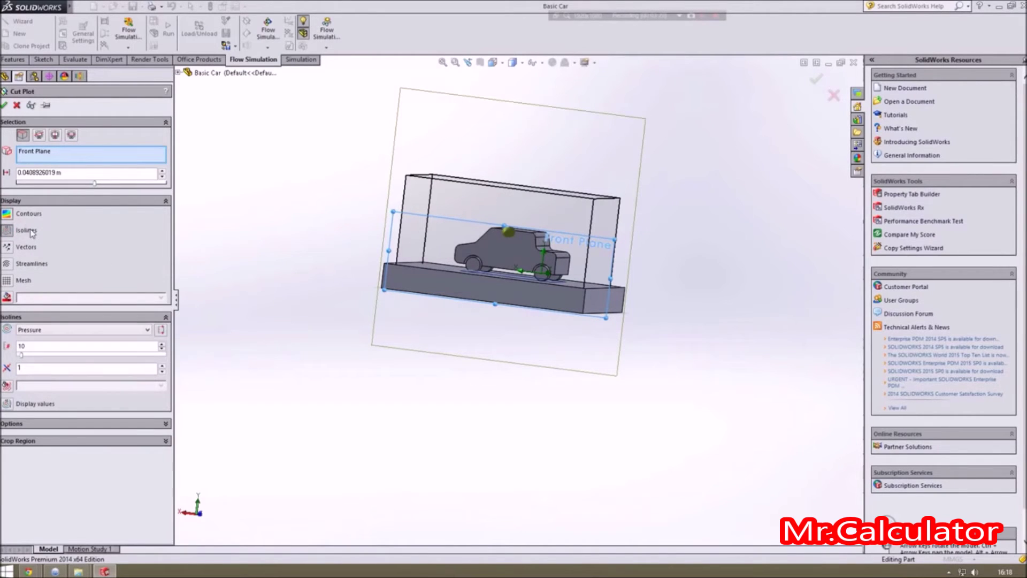
{"action": "left_click", "coordinate": [5, 105]}
Step: Edit the cut plot to display pressure contours instead of isolines
{"action": "middle_click_drag", "start_coordinate": [312, 330], "coordinate": [204, 261]}
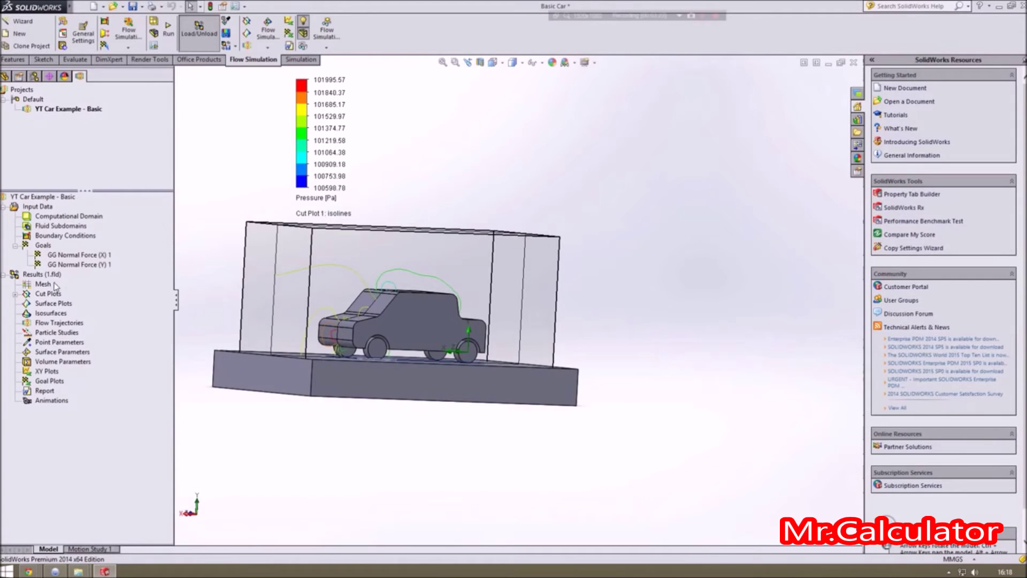
{"action": "left_click", "coordinate": [15, 293]}
{"action": "left_click", "coordinate": [58, 304]}
{"action": "right_click", "coordinate": [58, 303]}
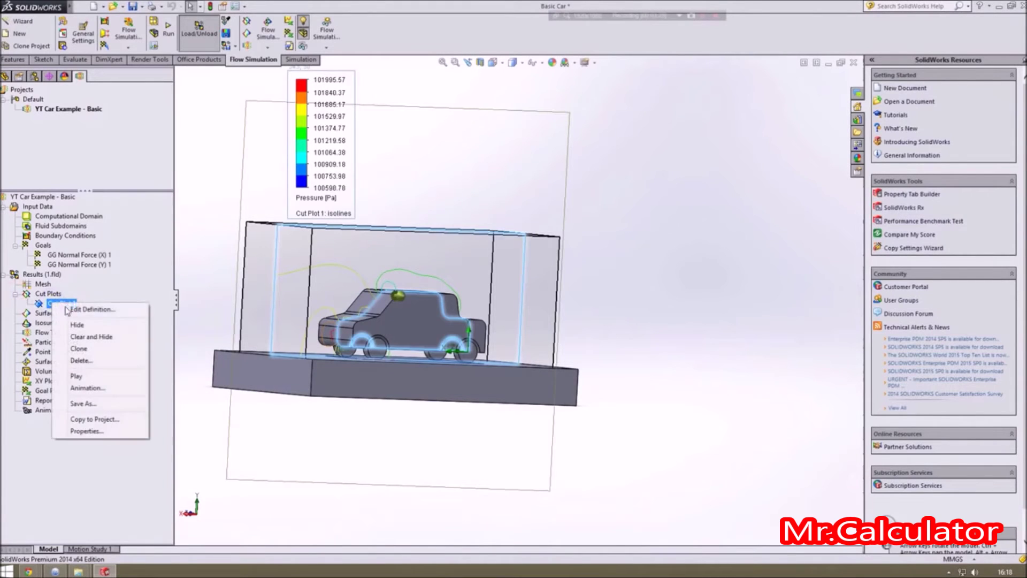
{"action": "left_click", "coordinate": [81, 309]}
{"action": "left_click", "coordinate": [7, 215]}
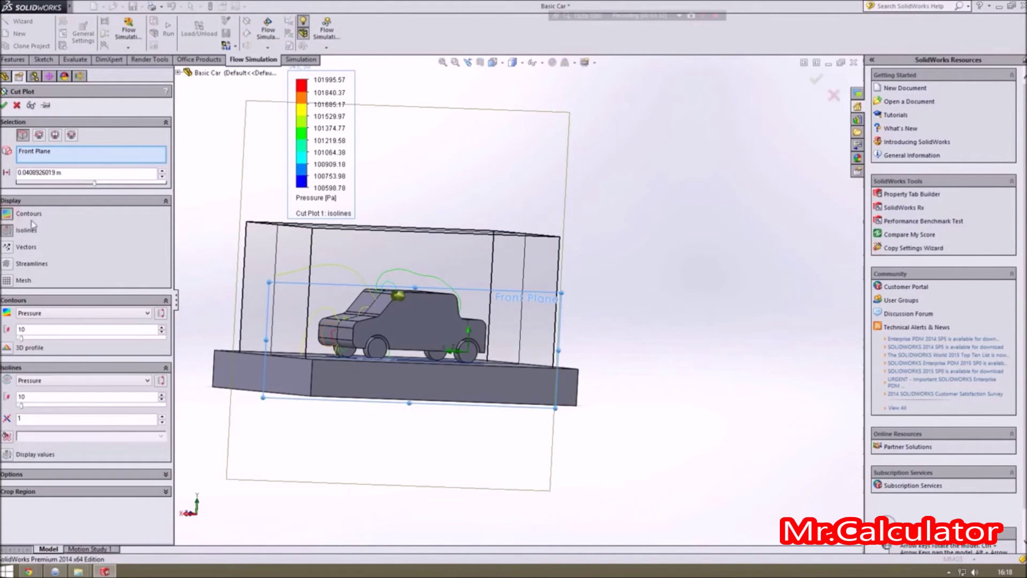
{"action": "left_click", "coordinate": [11, 232]}
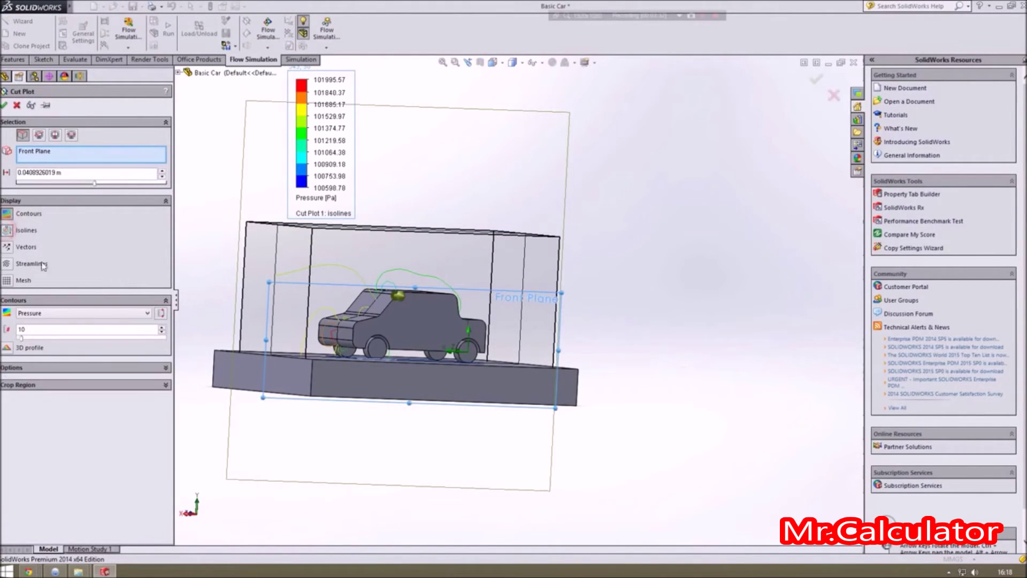
{"action": "left_click", "coordinate": [5, 106]}
Step: Inspect the pressure contours around the car, and hide the cut plot
{"action": "middle_click_drag", "start_coordinate": [599, 406], "coordinate": [566, 411]}
{"action": "scroll", "coordinate": [411, 365], "scroll_direction": "down", "scroll_amount": 4}
{"action": "mouse_move", "coordinate": [413, 366]}
{"action": "middle_mouse_down"}
{"action": "mouse_move", "coordinate": [444, 348]}
{"action": "mouse_move", "coordinate": [592, 377]}
{"action": "mouse_move", "coordinate": [409, 369]}
{"action": "middle_mouse_up"}
{"action": "scroll", "coordinate": [409, 369], "scroll_direction": "down", "scroll_amount": 5}
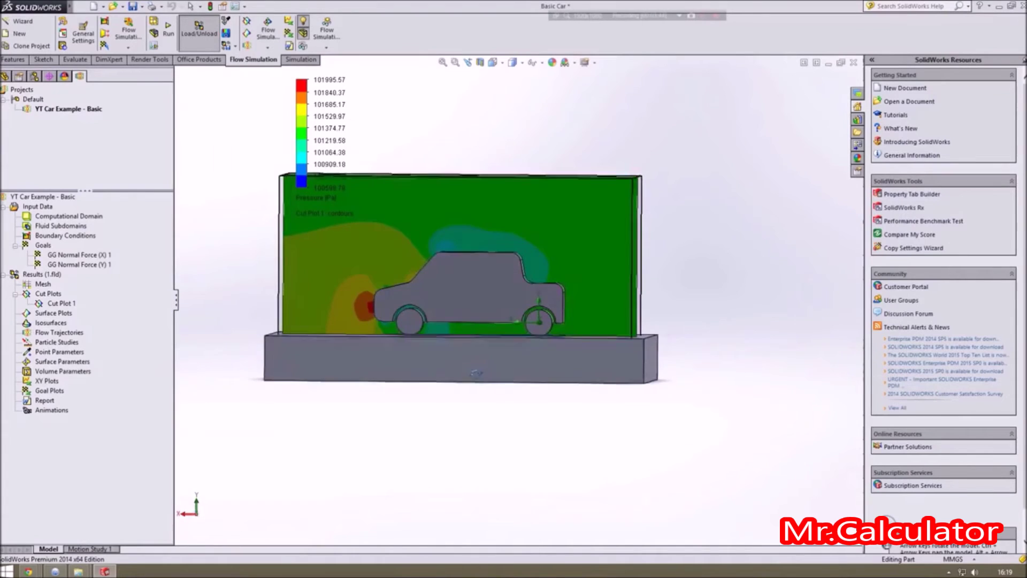
{"action": "left_click", "coordinate": [73, 304]}
{"action": "right_click", "coordinate": [72, 303]}
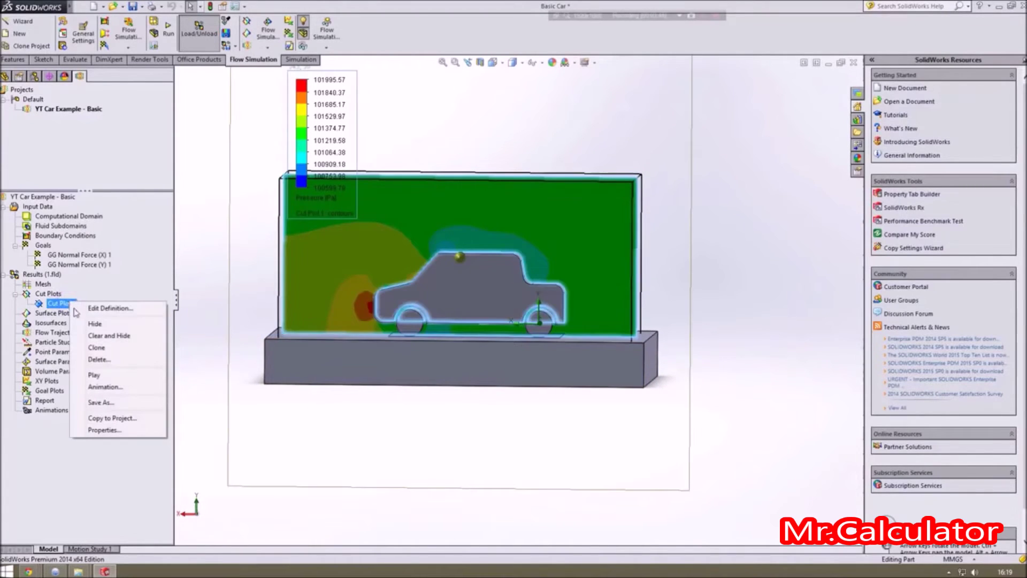
{"action": "left_click", "coordinate": [94, 324]}
Step: Start a surface plot of pressure contours and select the car's faces from the front up over the hood and windshield
{"action": "right_click", "coordinate": [49, 314]}
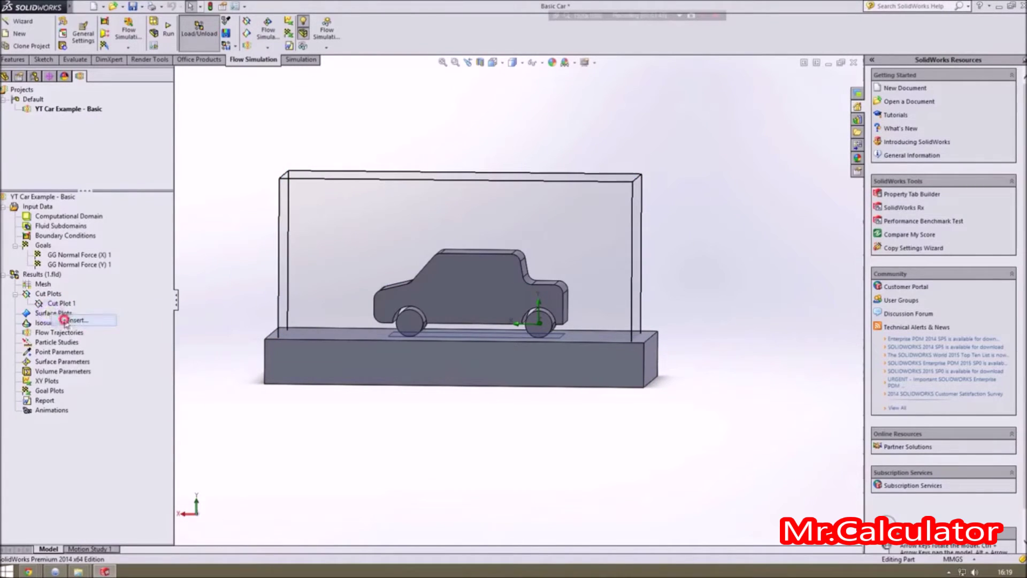
{"action": "left_click", "coordinate": [56, 322]}
{"action": "middle_click_drag", "start_coordinate": [269, 263], "coordinate": [351, 254]}
{"action": "left_click", "coordinate": [421, 314]}
{"action": "left_click", "coordinate": [425, 302]}
{"action": "left_click", "coordinate": [428, 288]}
{"action": "left_click", "coordinate": [428, 282]}
{"action": "middle_click_drag", "start_coordinate": [391, 258], "coordinate": [410, 301]}
{"action": "left_click", "coordinate": [437, 301]}
{"action": "left_click", "coordinate": [445, 291]}
{"action": "left_click", "coordinate": [451, 266]}
Step: Add the car's roof, rear, near side and wheel faces to the surface plot selection
{"action": "middle_click_drag", "start_coordinate": [559, 326], "coordinate": [436, 289]}
{"action": "left_click", "coordinate": [442, 258]}
{"action": "left_click", "coordinate": [491, 244]}
{"action": "middle_click_drag", "start_coordinate": [529, 291], "coordinate": [463, 276]}
{"action": "left_click", "coordinate": [469, 258]}
{"action": "left_click", "coordinate": [488, 265]}
{"action": "left_click", "coordinate": [500, 265]}
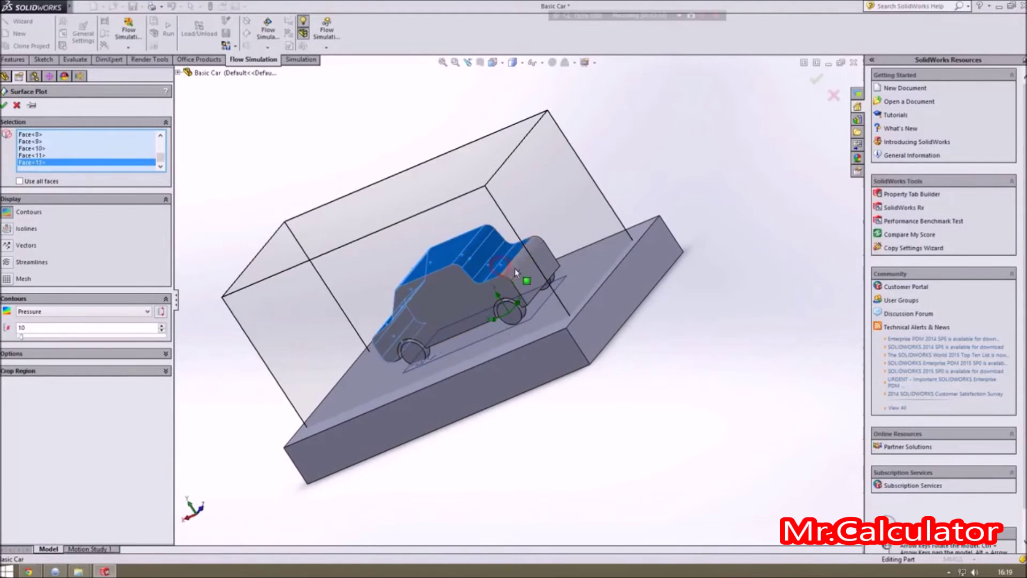
{"action": "left_click", "coordinate": [515, 267]}
{"action": "left_click", "coordinate": [446, 324]}
{"action": "left_click", "coordinate": [524, 290]}
{"action": "left_click", "coordinate": [503, 315]}
{"action": "left_click", "coordinate": [397, 349]}
Step: Add the car's opposite side, the base block's top face and the remaining wheel faces, and create the surface plot
{"action": "middle_click_drag", "start_coordinate": [320, 369], "coordinate": [467, 328]}
{"action": "scroll", "coordinate": [423, 305], "scroll_direction": "down", "scroll_amount": 3}
{"action": "scroll", "coordinate": [422, 303], "scroll_direction": "down", "scroll_amount": 2}
{"action": "middle_click_drag", "start_coordinate": [422, 303], "coordinate": [499, 339]}
{"action": "scroll", "coordinate": [353, 311], "scroll_direction": "up", "scroll_amount": 3}
{"action": "scroll", "coordinate": [230, 260], "scroll_direction": "down", "scroll_amount": 4}
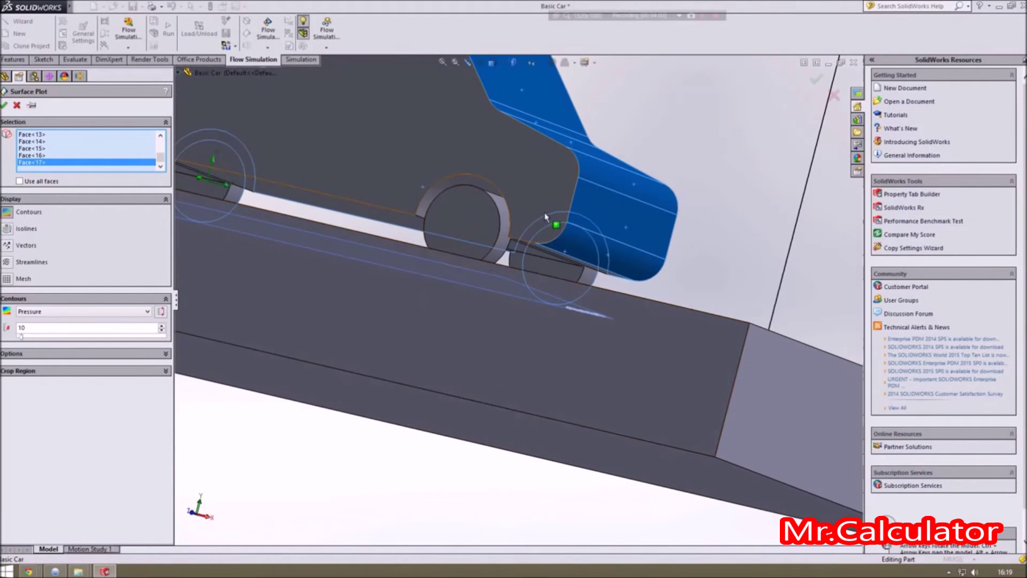
{"action": "left_click", "coordinate": [551, 258]}
{"action": "middle_click_drag", "start_coordinate": [550, 258], "coordinate": [564, 289]}
{"action": "left_click", "coordinate": [545, 332]}
{"action": "scroll", "coordinate": [419, 385], "scroll_direction": "up", "scroll_amount": 5}
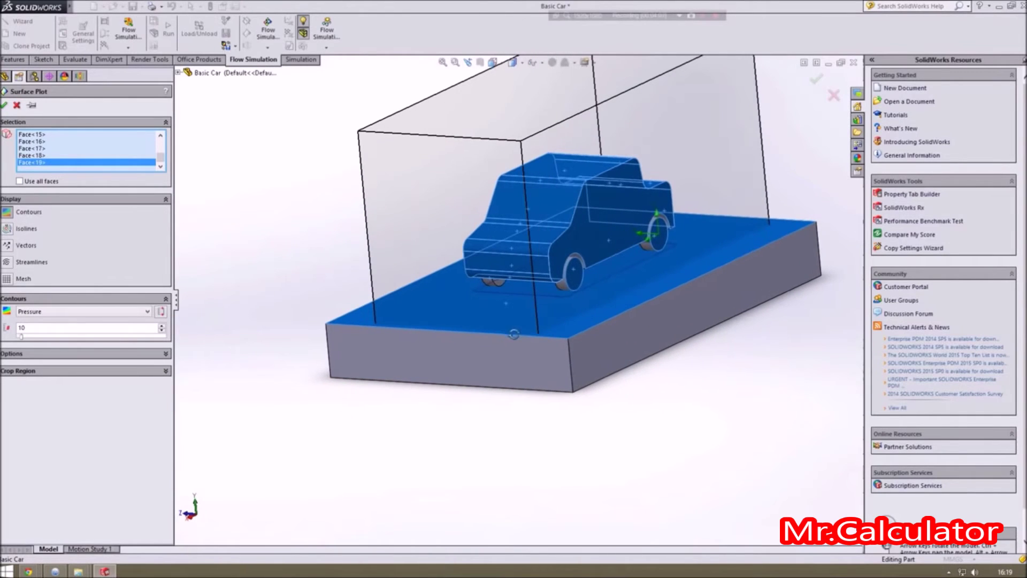
{"action": "left_click", "coordinate": [564, 289]}
{"action": "left_click", "coordinate": [648, 246]}
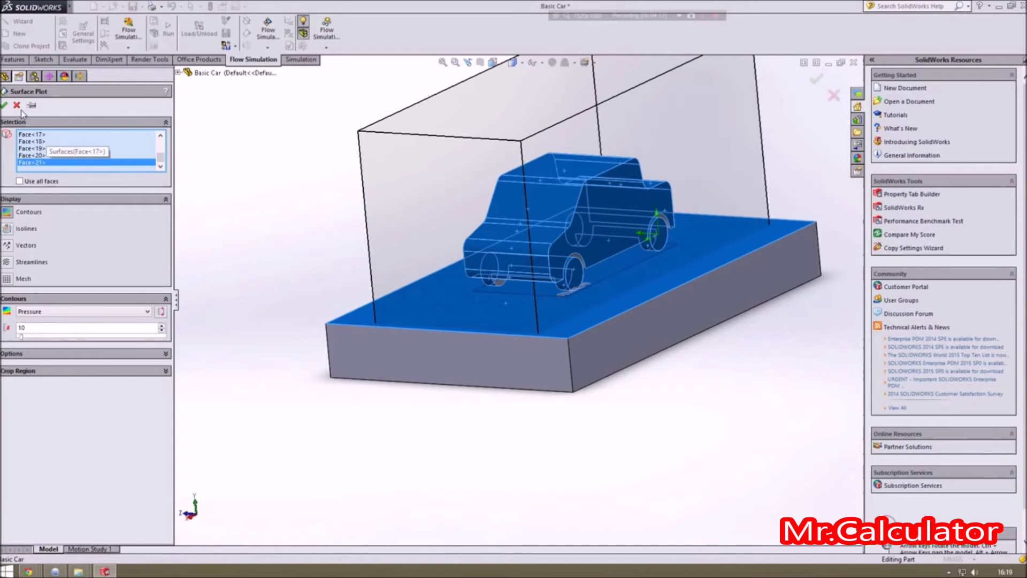
{"action": "left_click", "coordinate": [4, 105]}
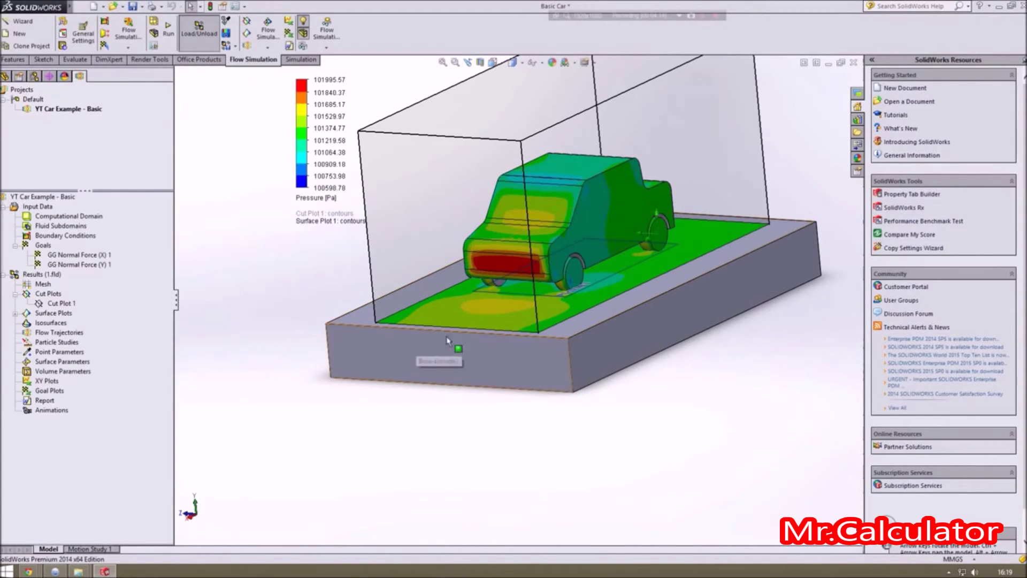
Step: Insert flow trajectories starting from the Right Plane, offset about 0.288 m to the domain's inlet end, with 200 starting points
{"action": "middle_click_drag", "start_coordinate": [457, 351], "coordinate": [494, 234]}
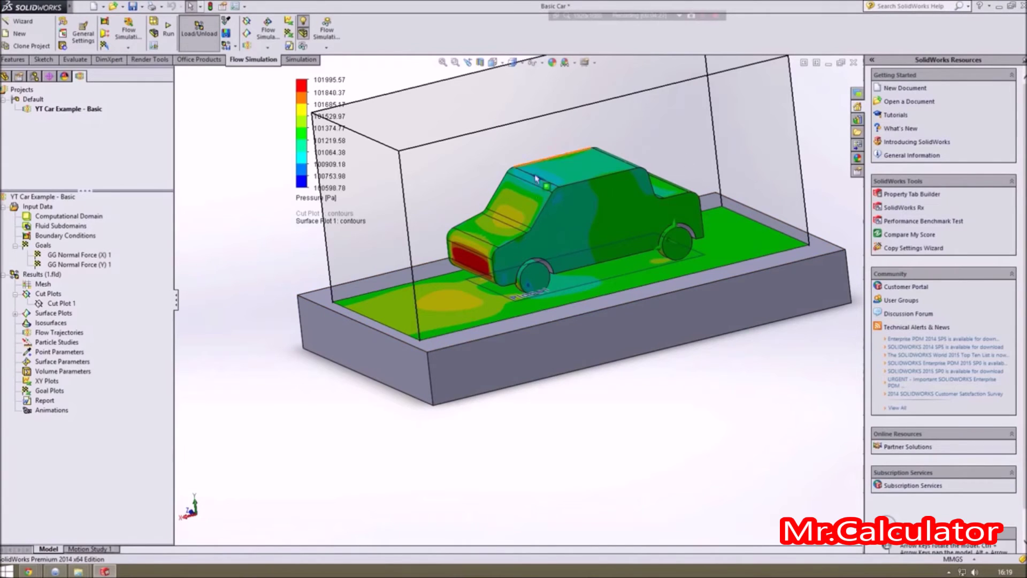
{"action": "middle_click_drag", "start_coordinate": [602, 299], "coordinate": [724, 401]}
{"action": "scroll", "coordinate": [632, 228], "scroll_direction": "down", "scroll_amount": 3}
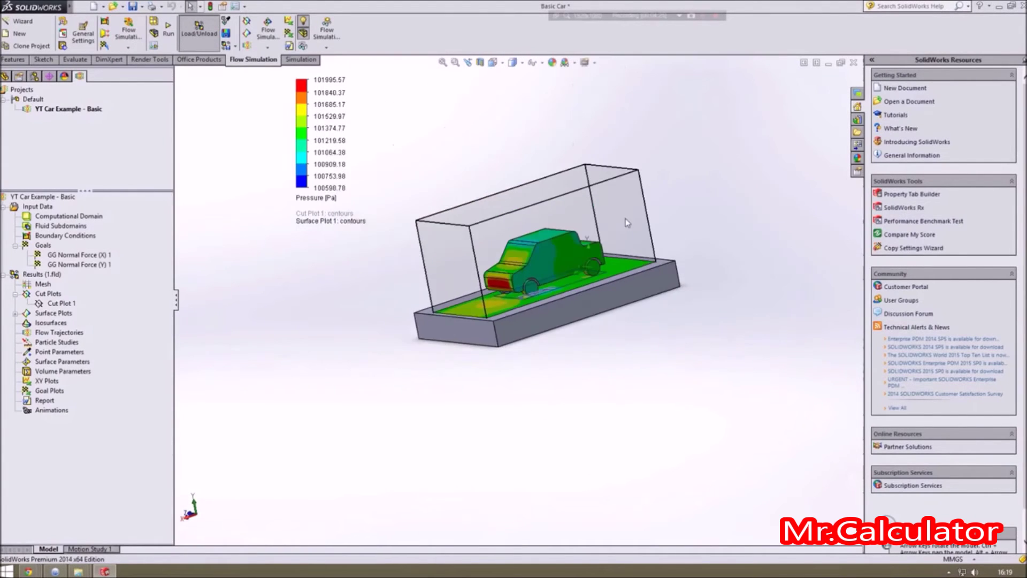
{"action": "scroll", "coordinate": [632, 228], "scroll_direction": "down", "scroll_amount": 4}
{"action": "scroll", "coordinate": [343, 341], "scroll_direction": "up", "scroll_amount": 2}
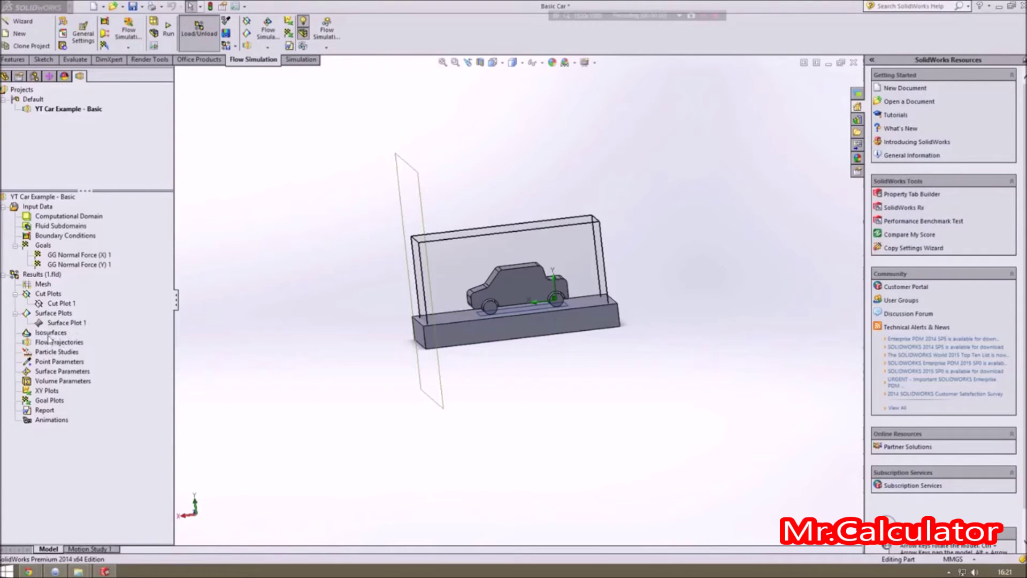
{"action": "right_click", "coordinate": [50, 342]}
{"action": "left_click", "coordinate": [62, 351]}
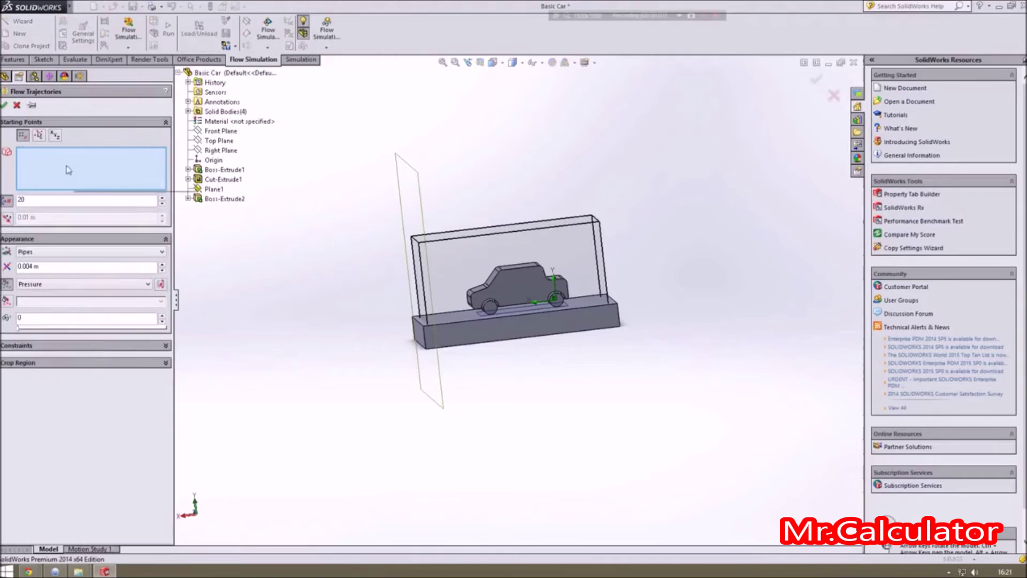
{"action": "left_click", "coordinate": [214, 150]}
{"action": "left_click_drag", "start_coordinate": [560, 266], "coordinate": [424, 280]}
{"action": "middle_click_drag", "start_coordinate": [506, 198], "coordinate": [517, 187]}
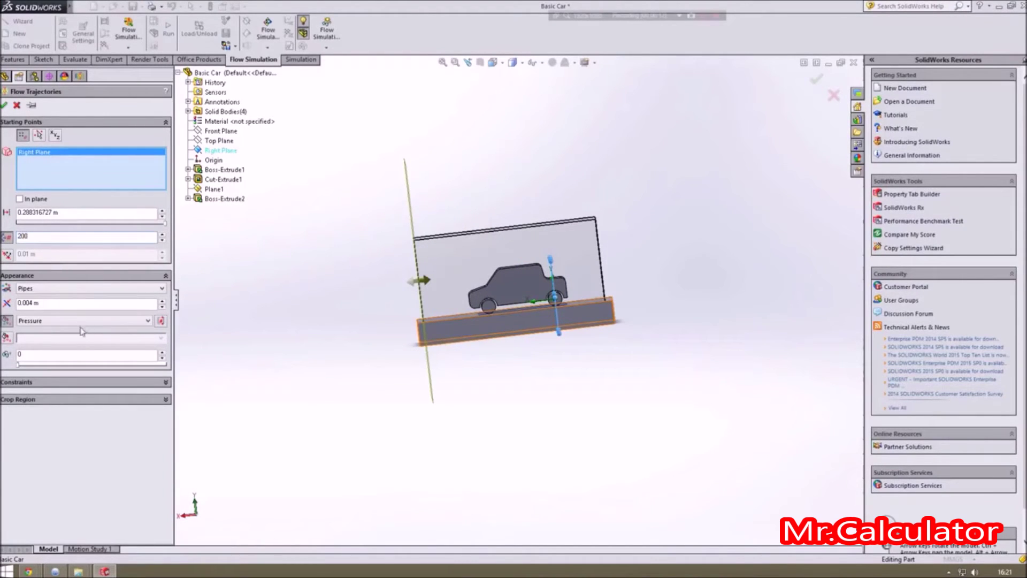
Step: Display the flow trajectories as Lines with Arrows coloured by Pressure and create the plot
{"action": "left_click", "coordinate": [80, 296]}
{"action": "left_click", "coordinate": [62, 308]}
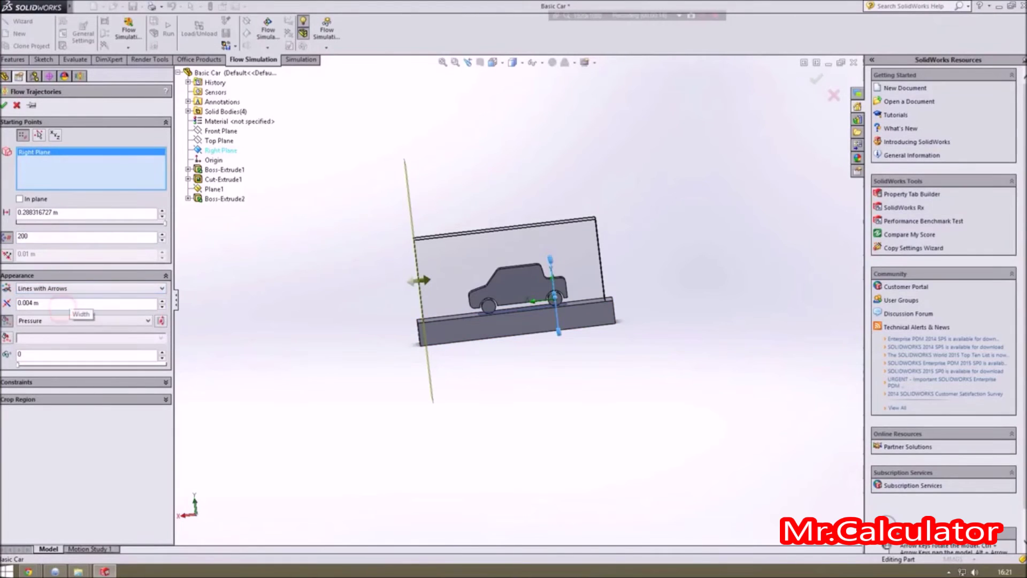
{"action": "left_click", "coordinate": [27, 321]}
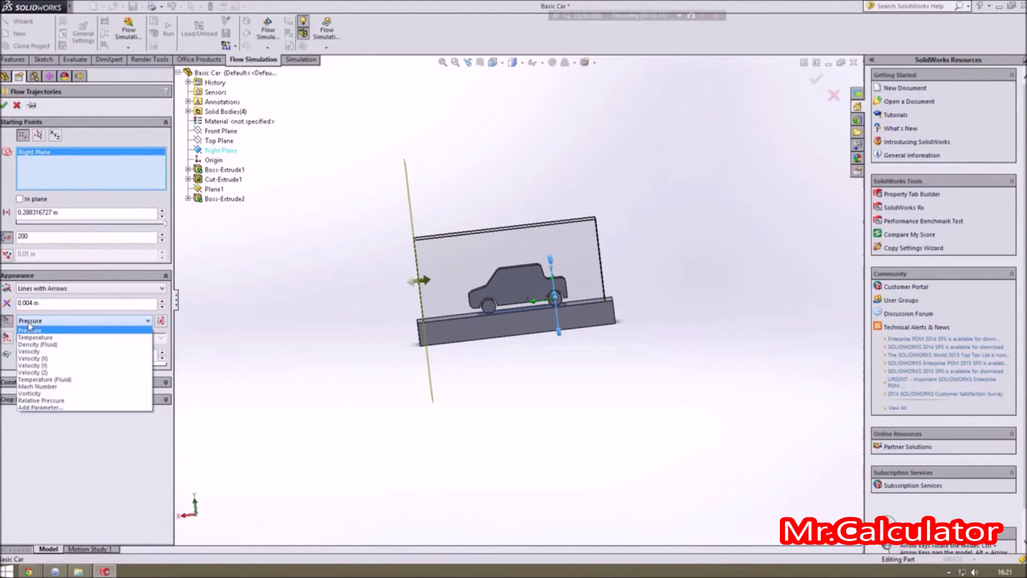
{"action": "left_click", "coordinate": [31, 330]}
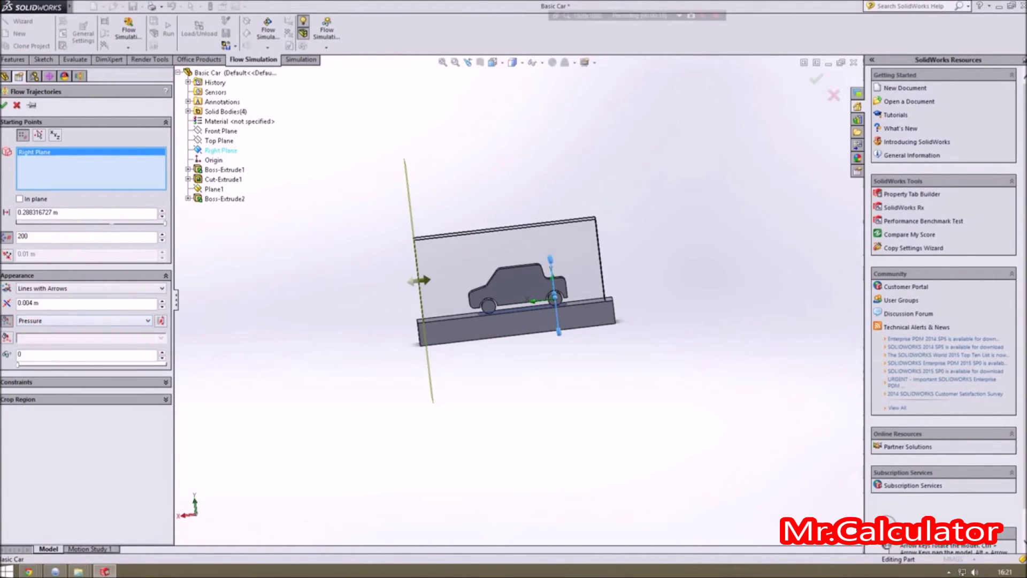
{"action": "left_click", "coordinate": [6, 106]}
Step: Create an animation of the flow trajectories and play it
{"action": "middle_click_drag", "start_coordinate": [333, 294], "coordinate": [363, 271]}
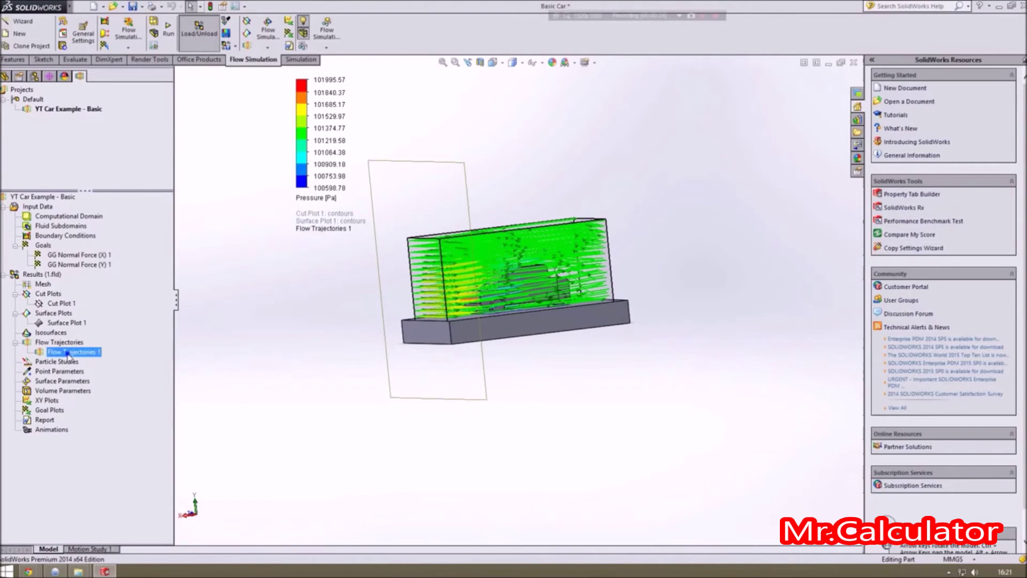
{"action": "right_click", "coordinate": [68, 354]}
{"action": "left_click", "coordinate": [114, 437]}
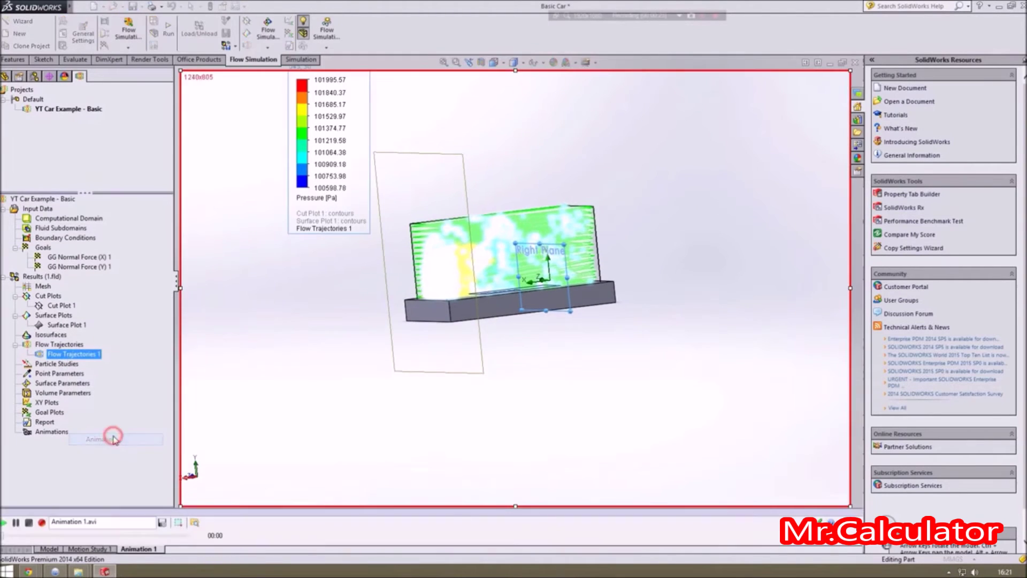
{"action": "scroll", "coordinate": [496, 245], "scroll_direction": "down", "scroll_amount": 4}
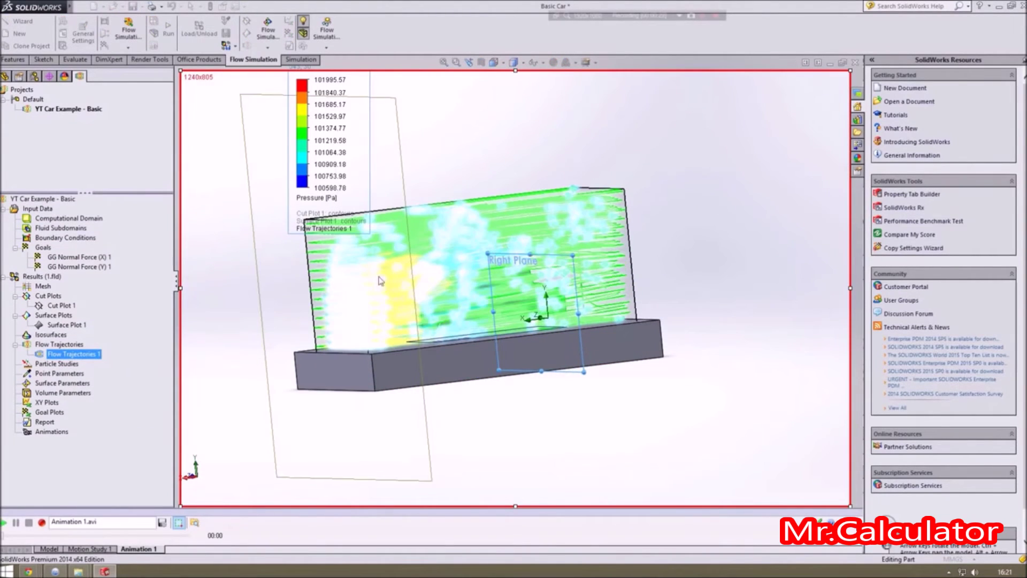
{"action": "left_click", "coordinate": [5, 522]}
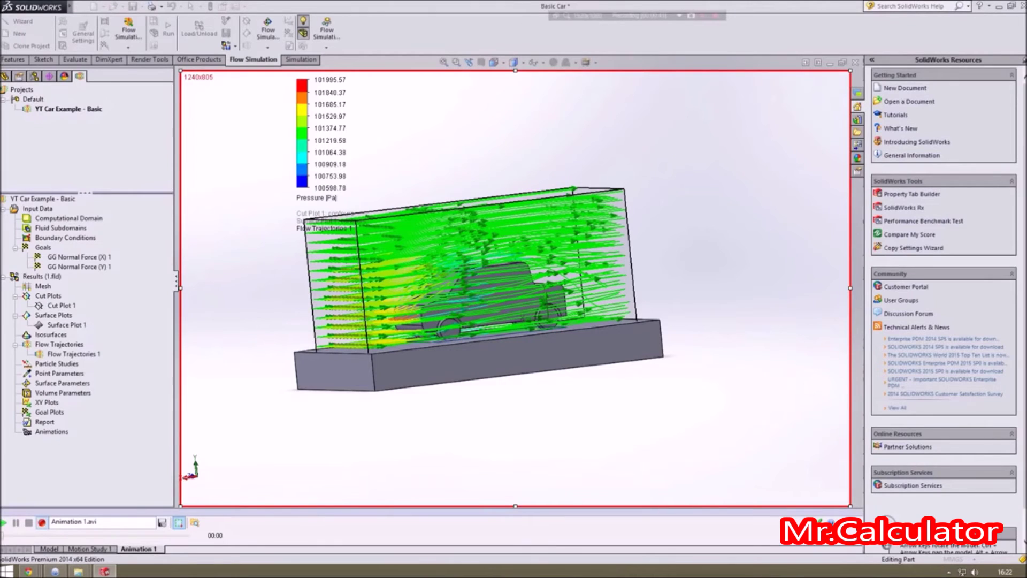
Step: Close the animation and narrow the computational domain across the car's width by moving one side face inward towards the middle of the car
{"action": "mouse_move", "coordinate": [255, 320]}
{"action": "middle_mouse_down"}
{"action": "mouse_move", "coordinate": [287, 300]}
{"action": "mouse_move", "coordinate": [256, 323]}
{"action": "middle_mouse_up"}
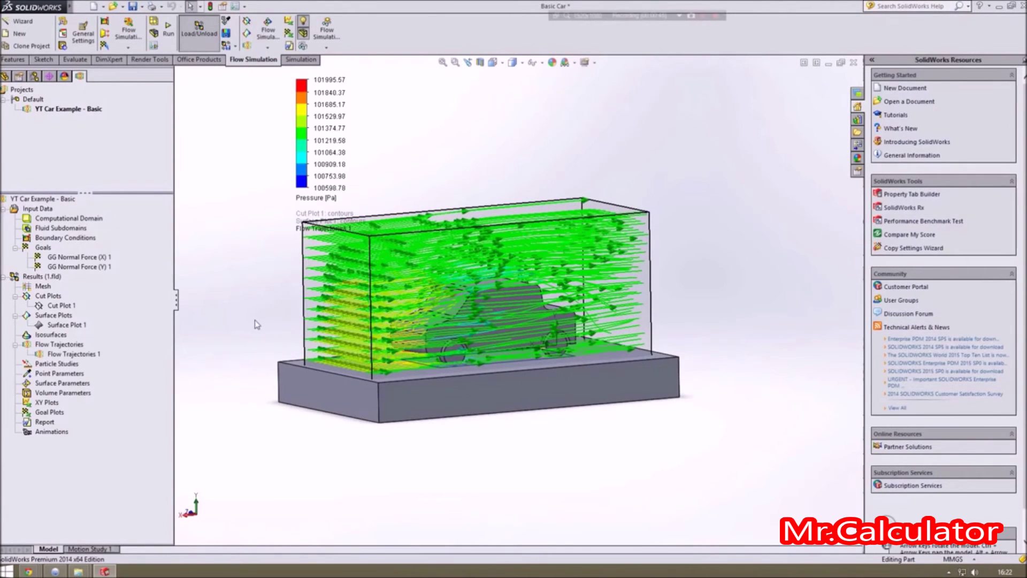
{"action": "left_click", "coordinate": [80, 219]}
{"action": "right_click", "coordinate": [94, 220]}
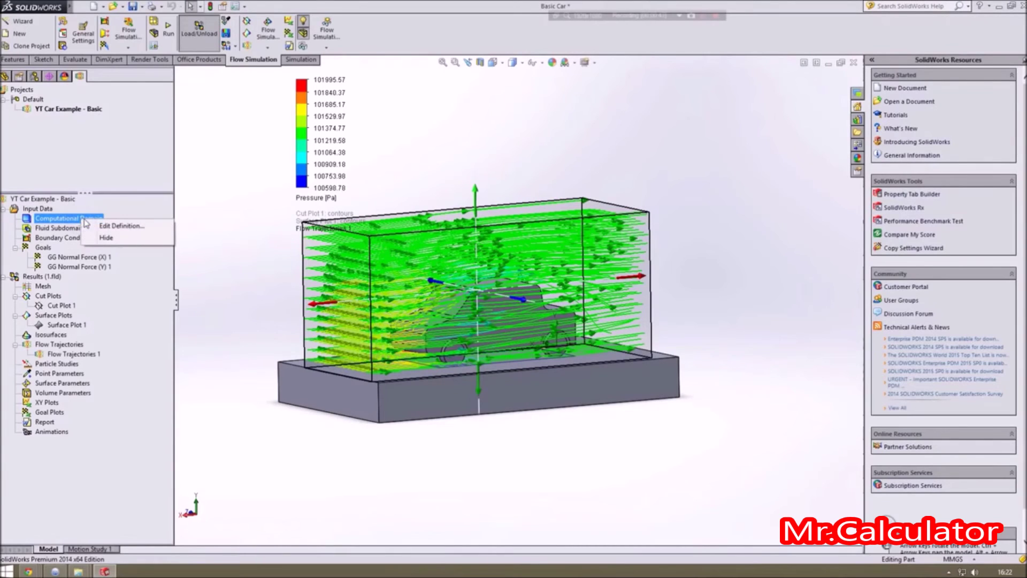
{"action": "left_click", "coordinate": [207, 212]}
{"action": "left_click", "coordinate": [93, 218]}
{"action": "middle_click_drag", "start_coordinate": [251, 218], "coordinate": [586, 312]}
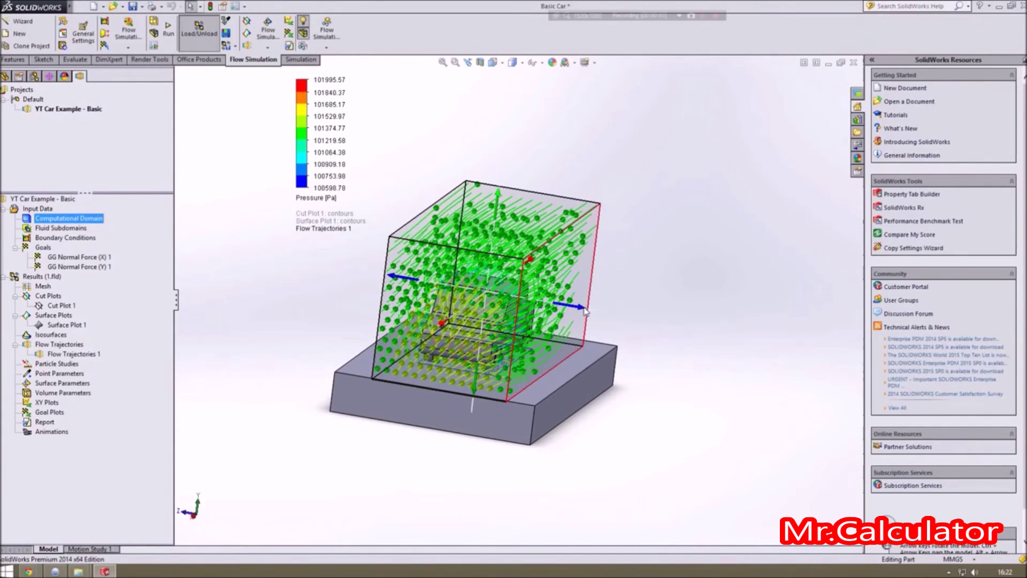
{"action": "left_click_drag", "start_coordinate": [582, 309], "coordinate": [527, 298]}
{"action": "middle_click_drag", "start_coordinate": [619, 264], "coordinate": [663, 198]}
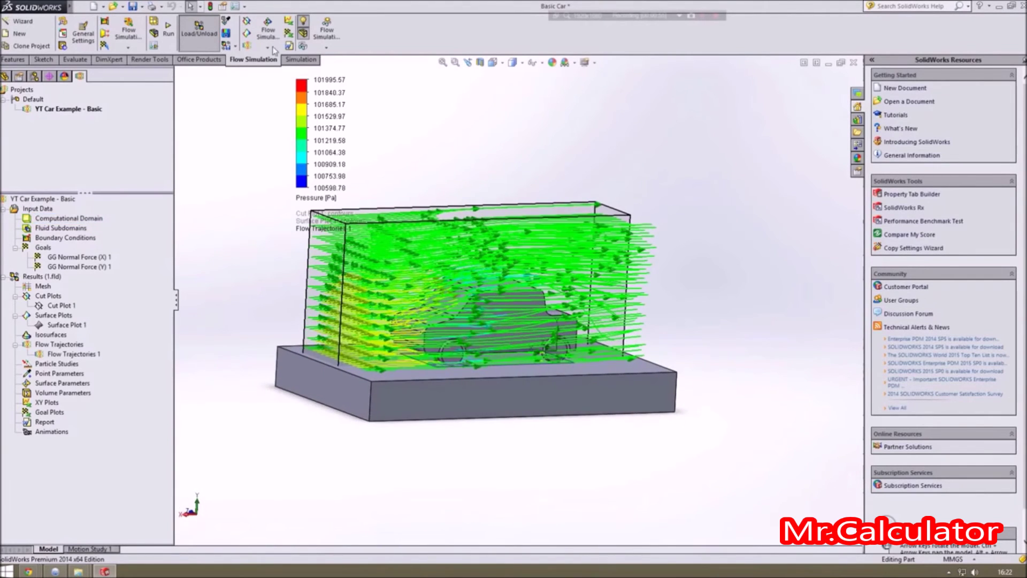
Step: Run the calculation again for the narrowed domain and close the solver window
{"action": "left_click", "coordinate": [169, 32]}
{"action": "left_click", "coordinate": [611, 227]}
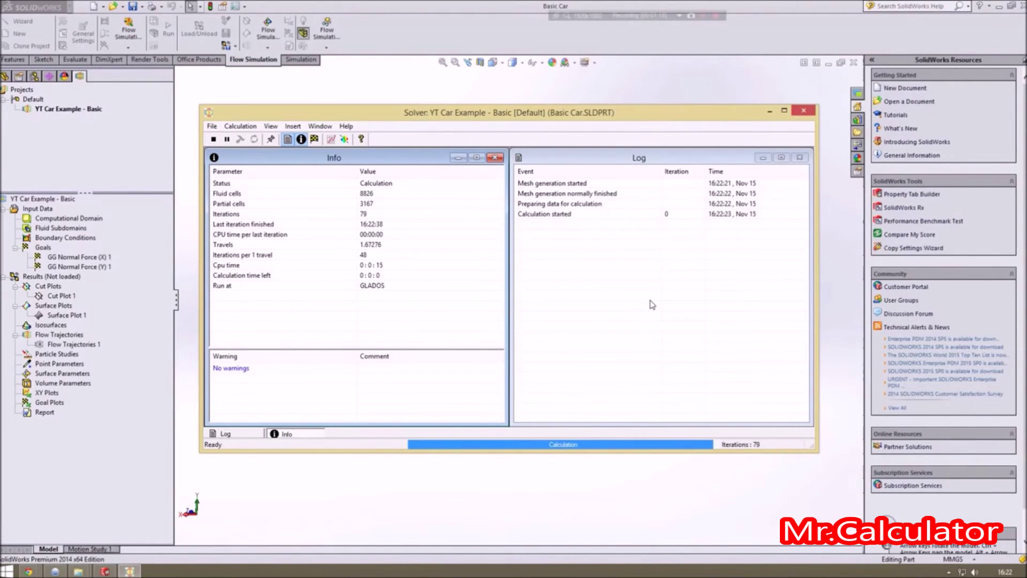
{"action": "left_click", "coordinate": [804, 112]}
Step: Show the existing flow trajectories around the sectioned car, create an animation of them and play it
{"action": "right_click", "coordinate": [55, 355]}
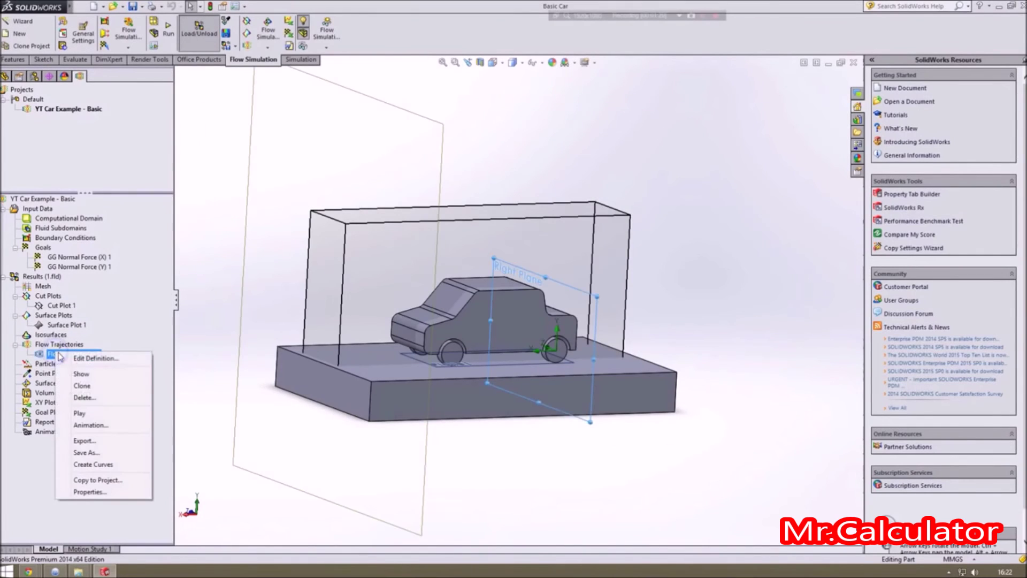
{"action": "left_click", "coordinate": [84, 375]}
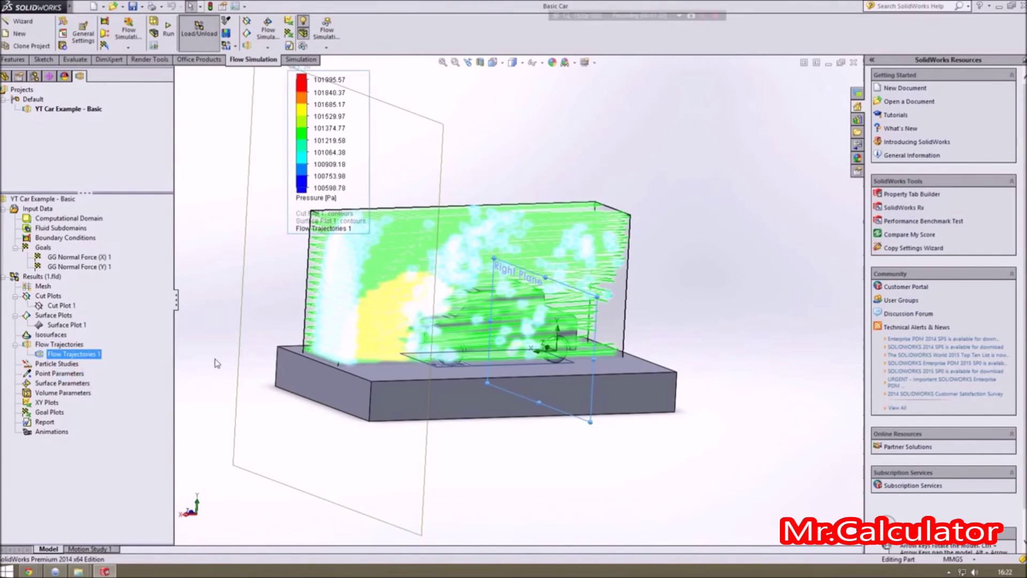
{"action": "middle_click_drag", "start_coordinate": [698, 444], "coordinate": [615, 427]}
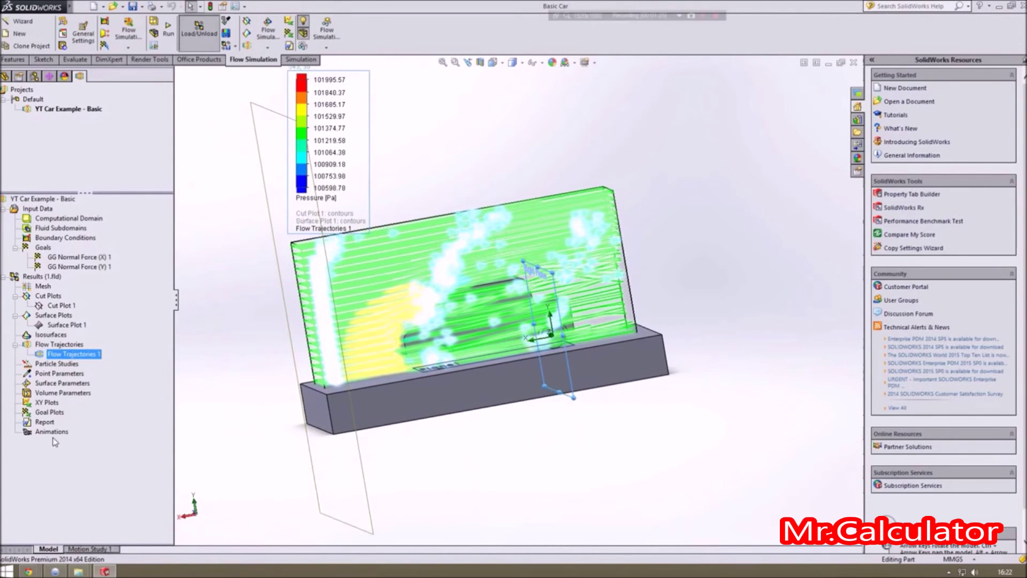
{"action": "right_click", "coordinate": [64, 354]}
{"action": "left_click", "coordinate": [102, 435]}
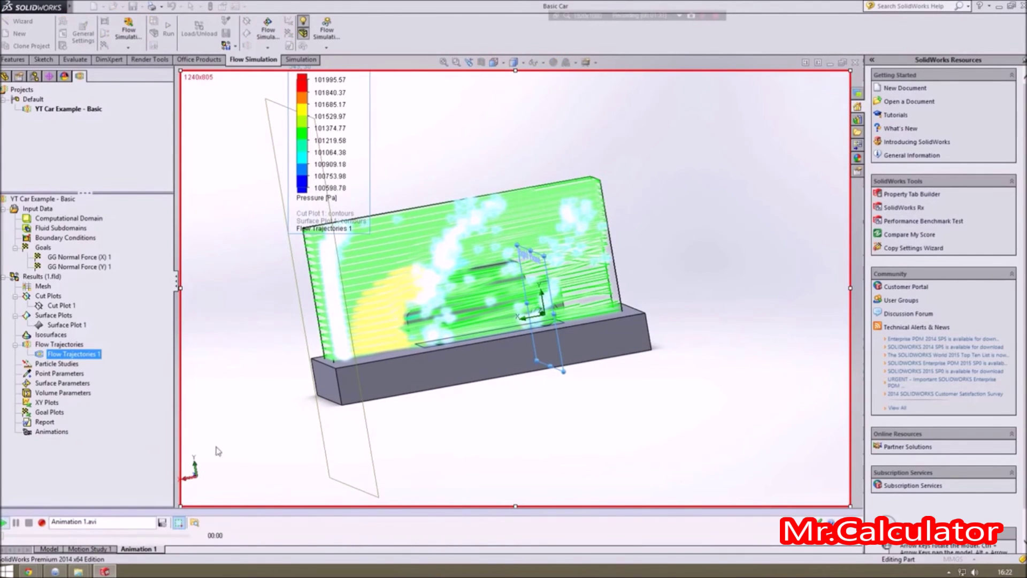
{"action": "left_click", "coordinate": [5, 522]}
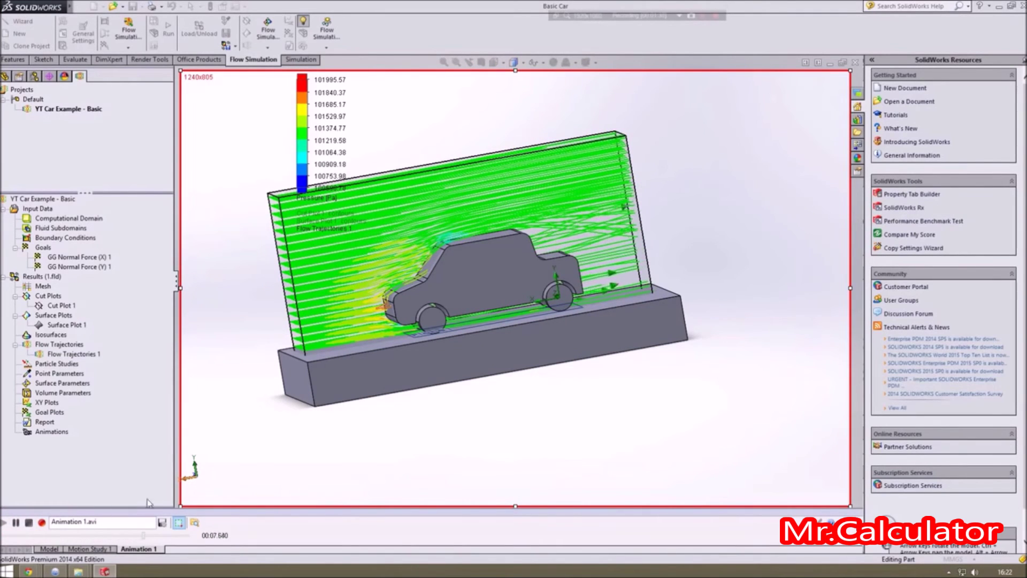
Step: Replay the flow animation from behind the car, examine the trajectories from the side, and close the animation
{"action": "middle_click_drag", "start_coordinate": [743, 371], "coordinate": [630, 403]}
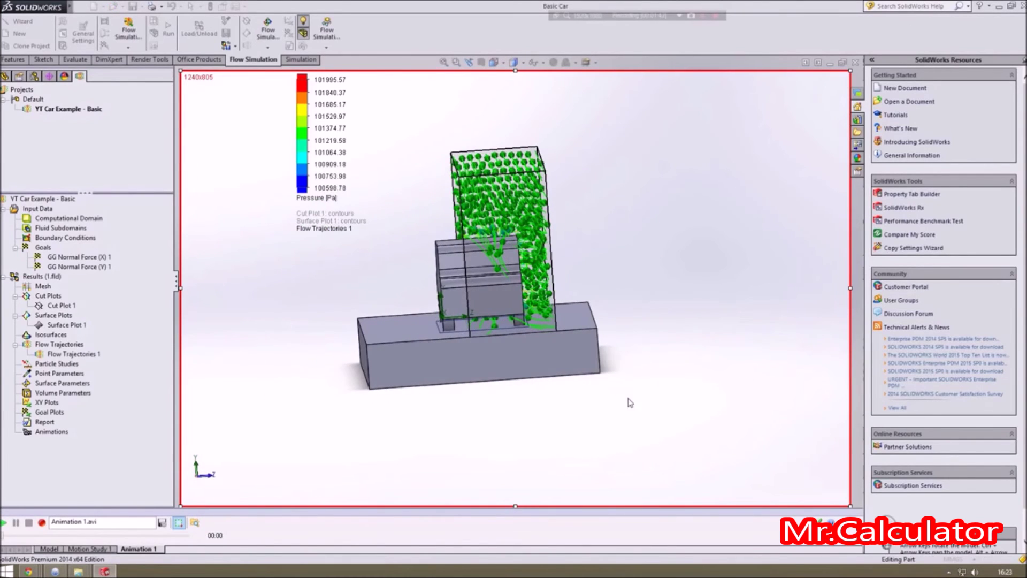
{"action": "left_click", "coordinate": [5, 523]}
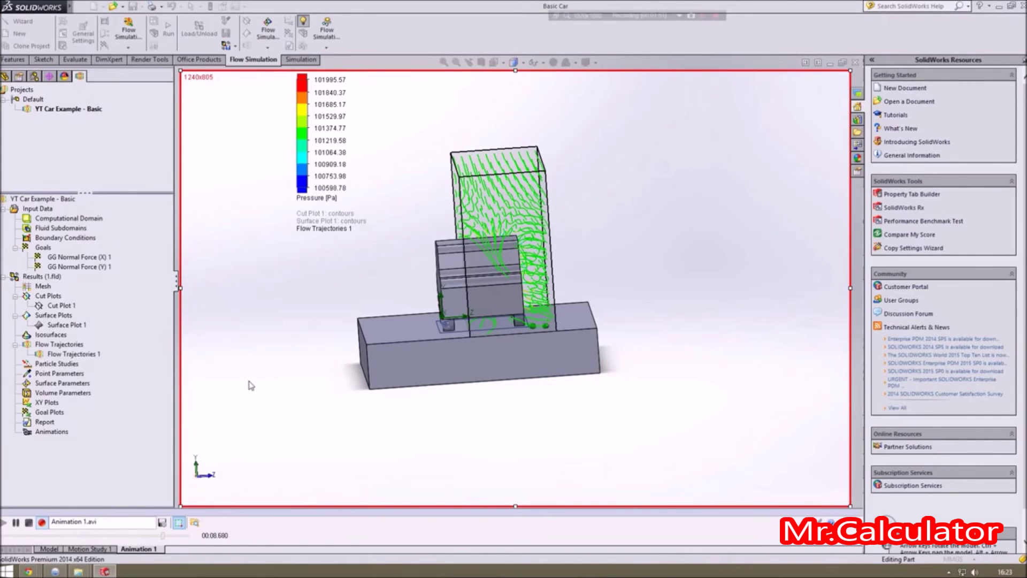
{"action": "middle_click_drag", "start_coordinate": [264, 381], "coordinate": [396, 370]}
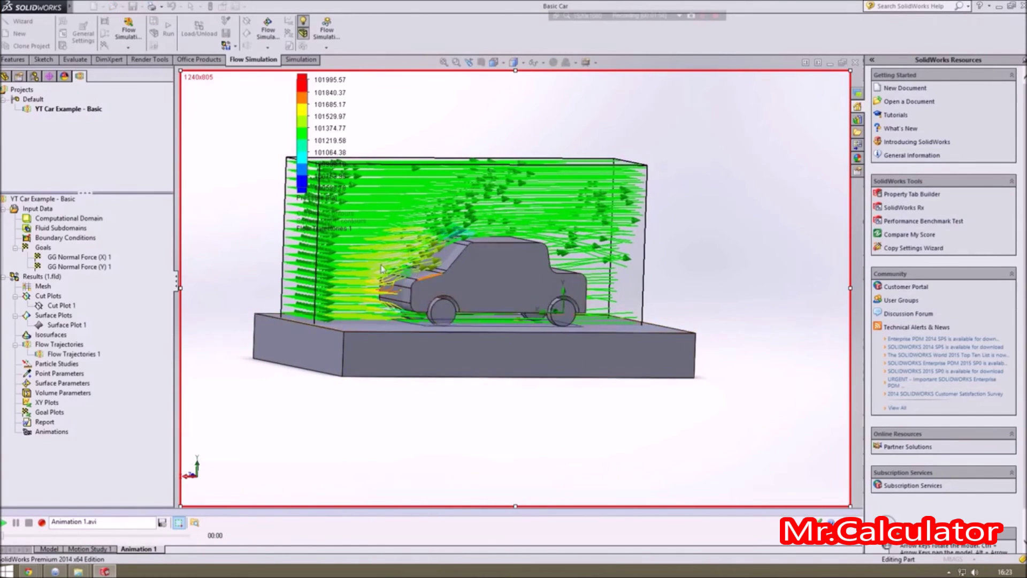
{"action": "middle_click_drag", "start_coordinate": [381, 267], "coordinate": [274, 267]}
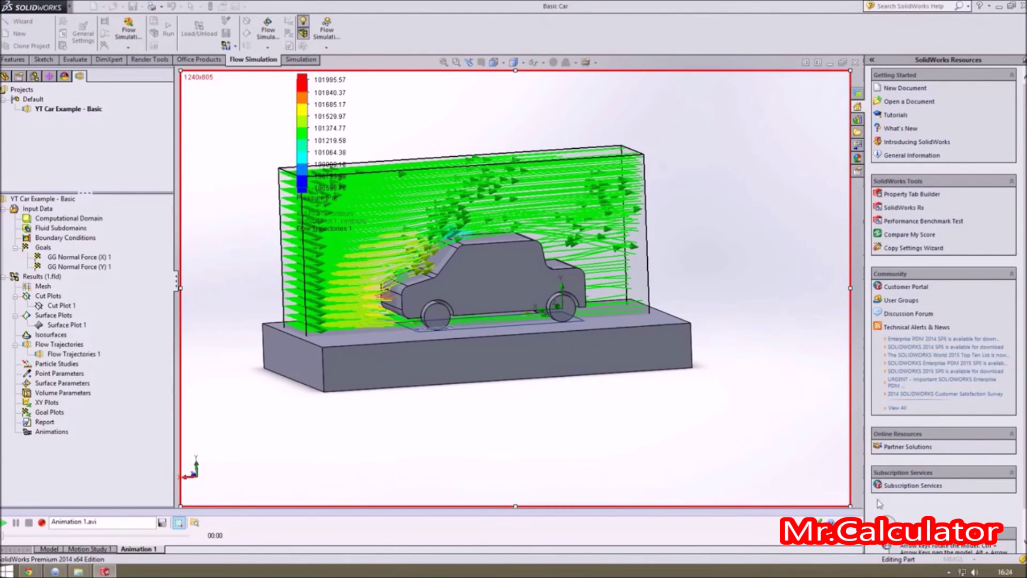
{"action": "left_click", "coordinate": [853, 526]}
Step: Insert a goal plot that includes all goals against iterations and show its results
{"action": "middle_click_drag", "start_coordinate": [704, 358], "coordinate": [667, 369]}
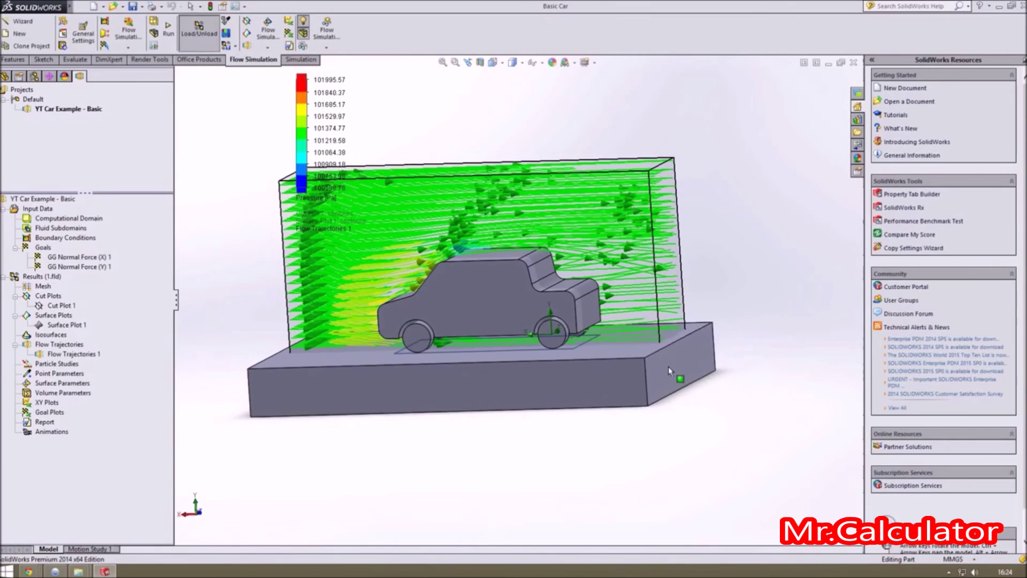
{"action": "right_click", "coordinate": [47, 413]}
{"action": "left_click", "coordinate": [69, 417]}
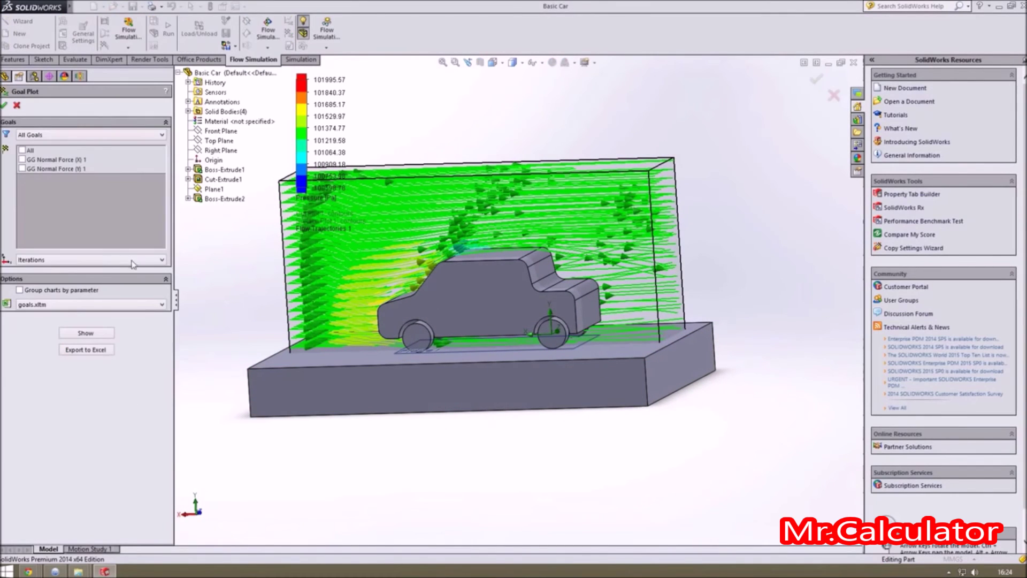
{"action": "left_click", "coordinate": [22, 150]}
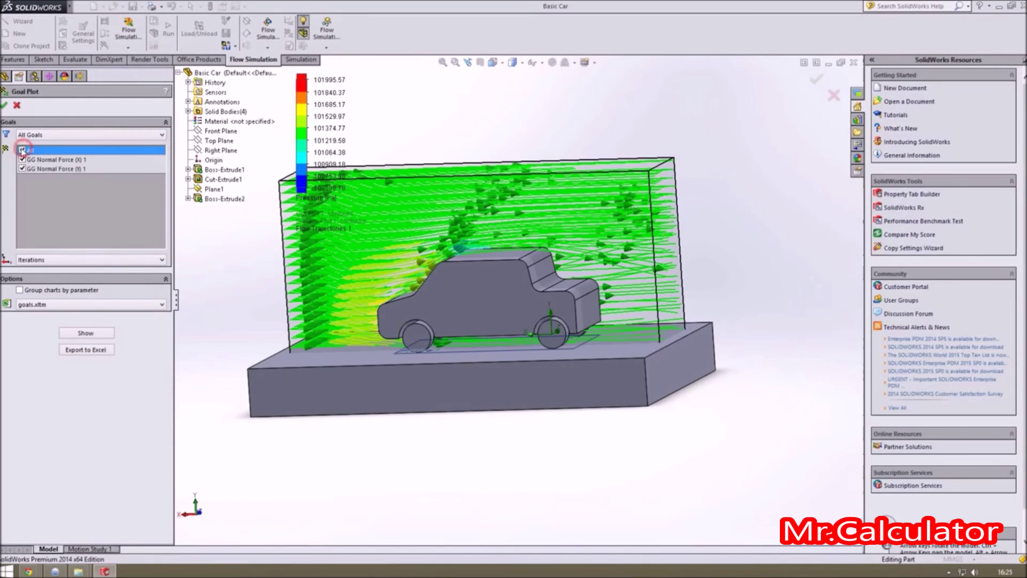
{"action": "left_click", "coordinate": [97, 334]}
Step: Review the X and Y normal force goals in the table and as charts, and accept the goal plot
{"action": "left_click", "coordinate": [285, 444]}
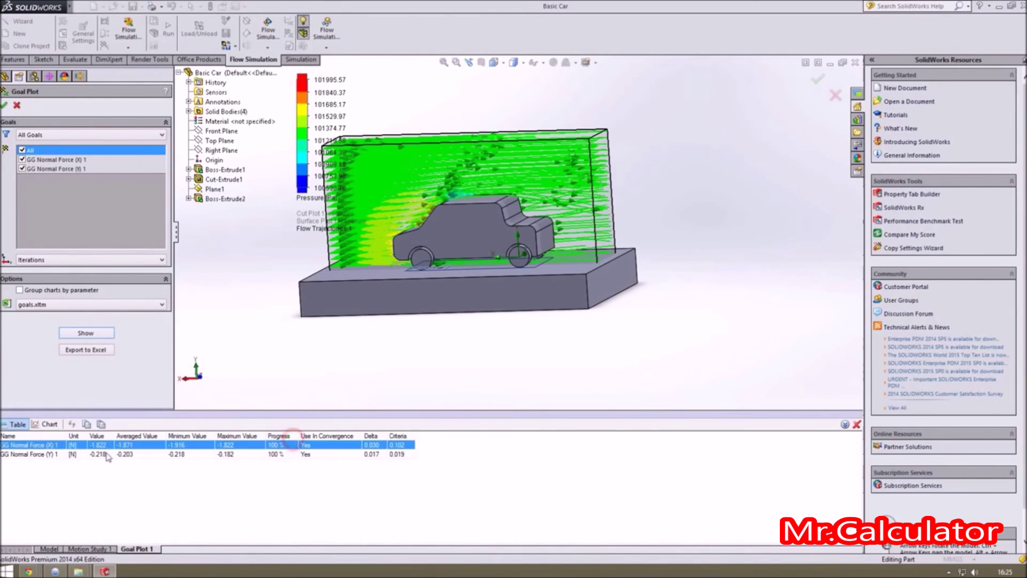
{"action": "left_click", "coordinate": [46, 453]}
{"action": "left_click", "coordinate": [47, 444]}
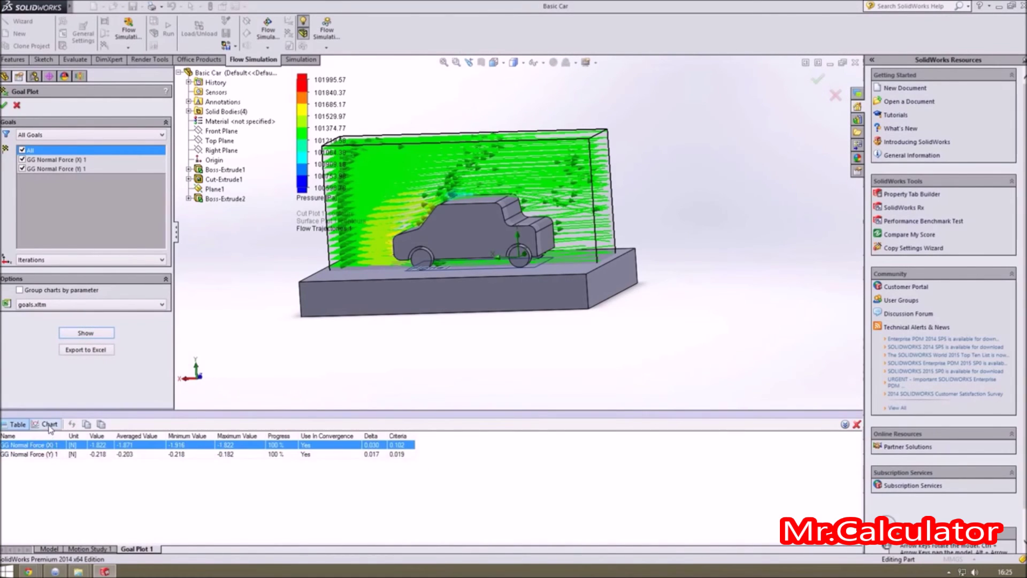
{"action": "left_click", "coordinate": [48, 424]}
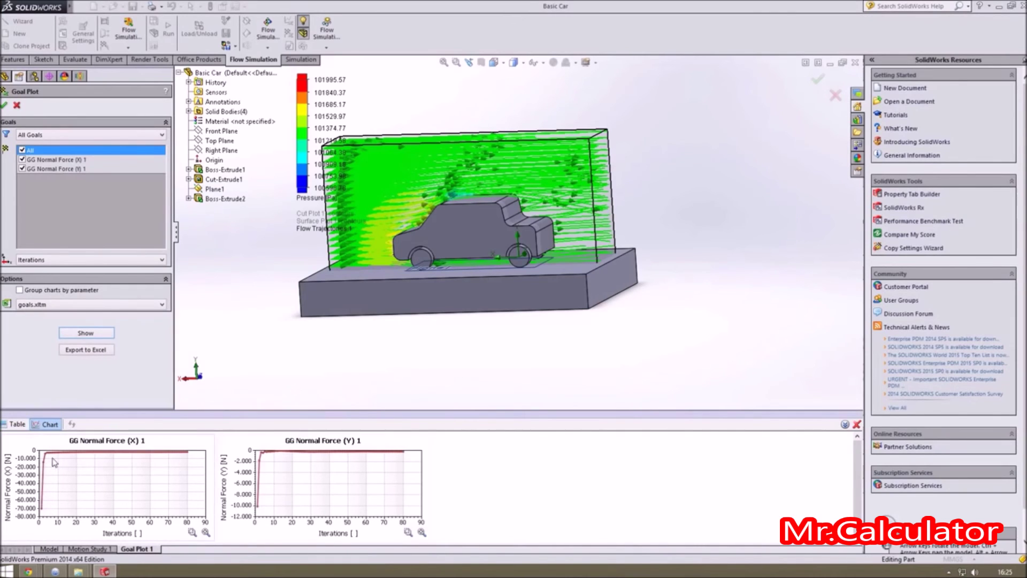
{"action": "left_click", "coordinate": [17, 424]}
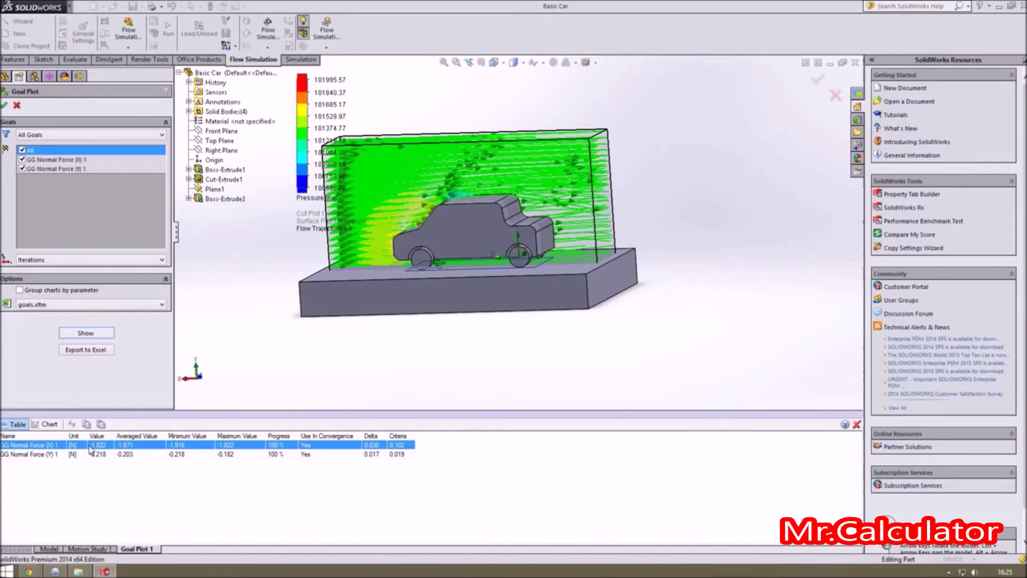
{"action": "left_click", "coordinate": [5, 105]}
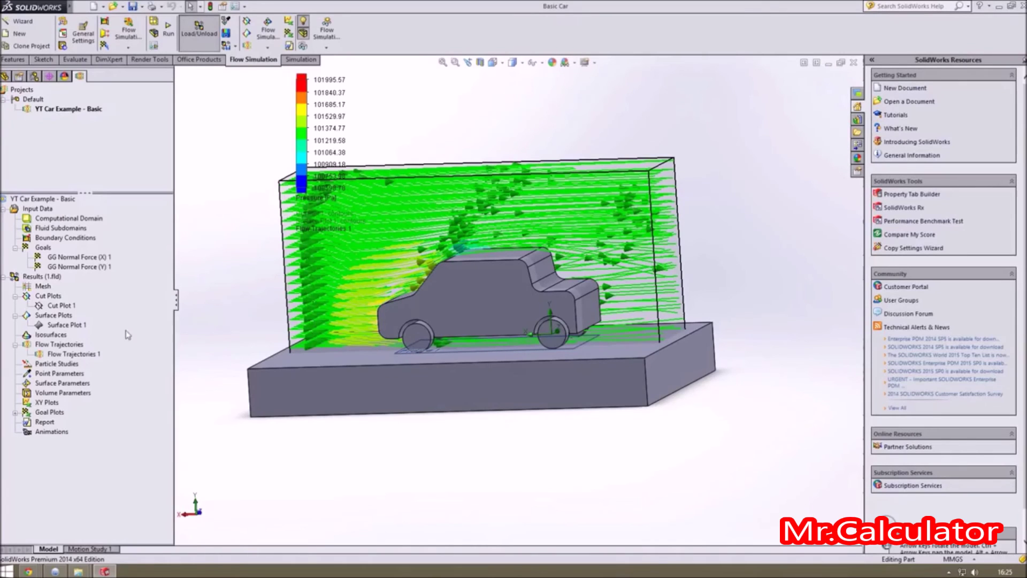
Step: Edit the flow trajectories to display as Spheres coloured by Pressure with 1000 starting points
{"action": "right_click", "coordinate": [61, 352]}
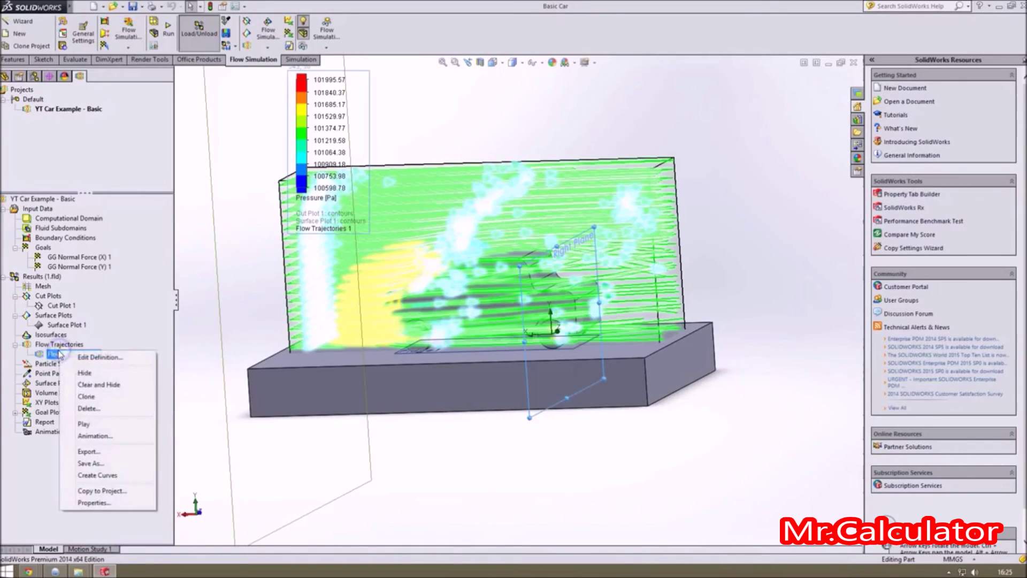
{"action": "left_click", "coordinate": [101, 357]}
{"action": "left_click", "coordinate": [67, 320]}
{"action": "left_click", "coordinate": [67, 321]}
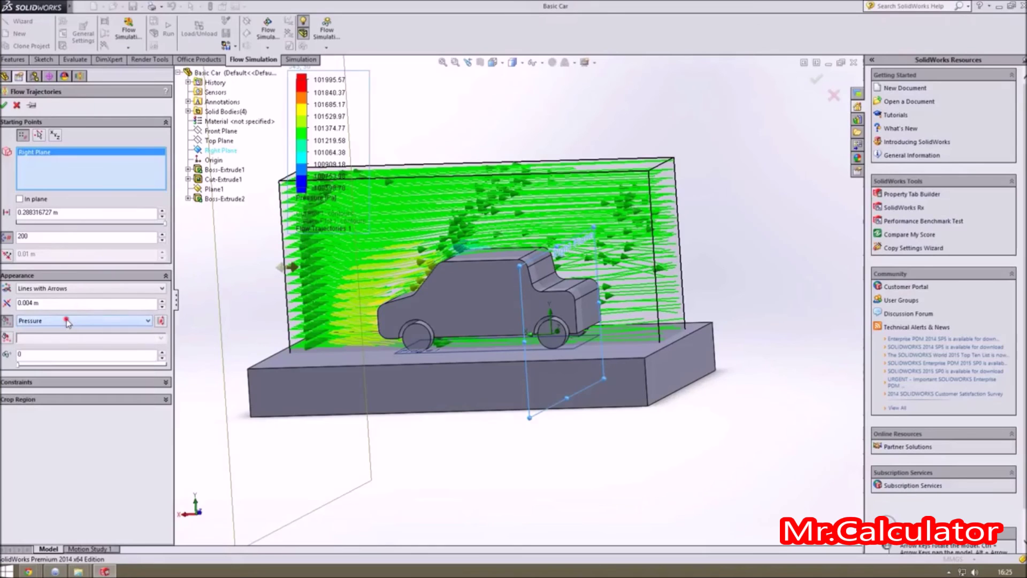
{"action": "left_click", "coordinate": [57, 290]}
{"action": "left_click", "coordinate": [32, 325]}
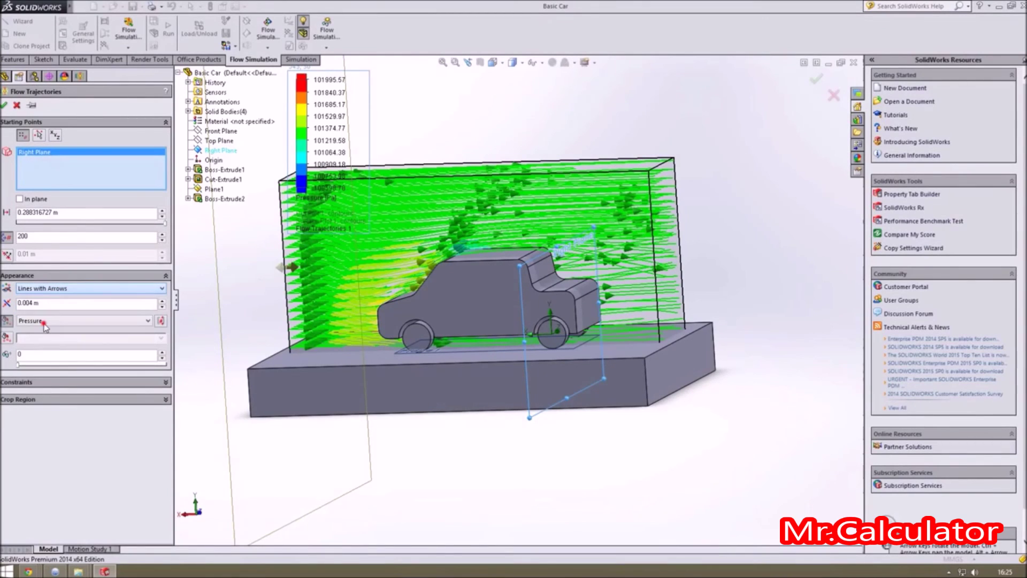
{"action": "double_click", "coordinate": [43, 236]}
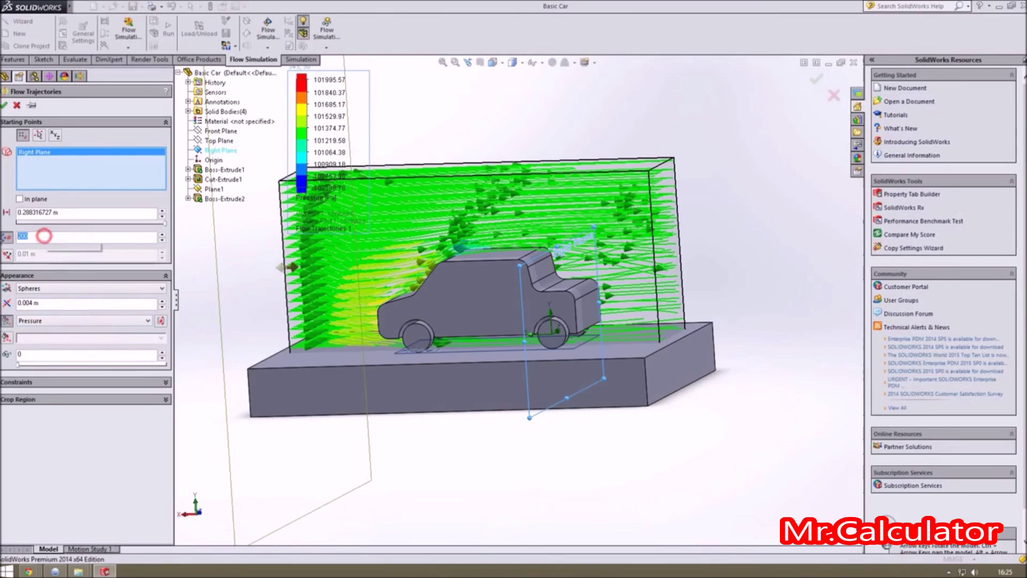
{"action": "type", "text": "10"}
{"action": "type", "text": "00"}
{"action": "left_click", "coordinate": [5, 105]}
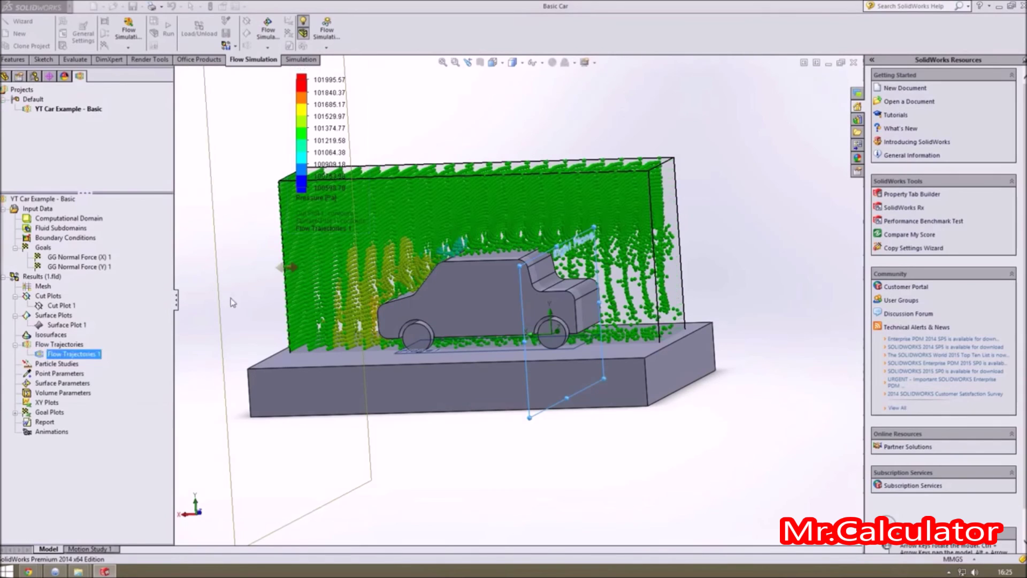
Step: Create an animation of the sphere flow trajectories in a side view of the car and play it
{"action": "middle_click_drag", "start_coordinate": [240, 345], "coordinate": [259, 337]}
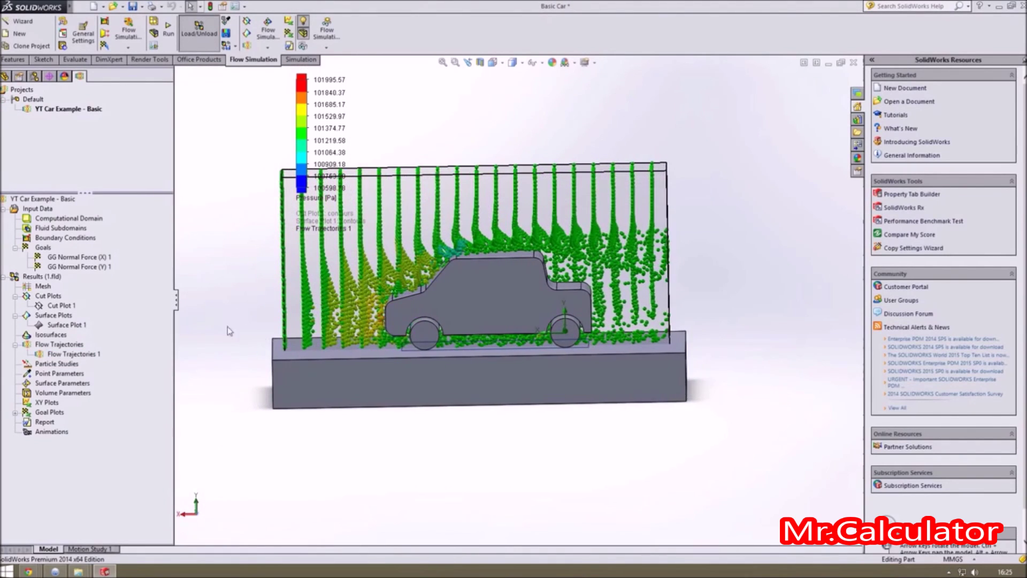
{"action": "right_click", "coordinate": [70, 354]}
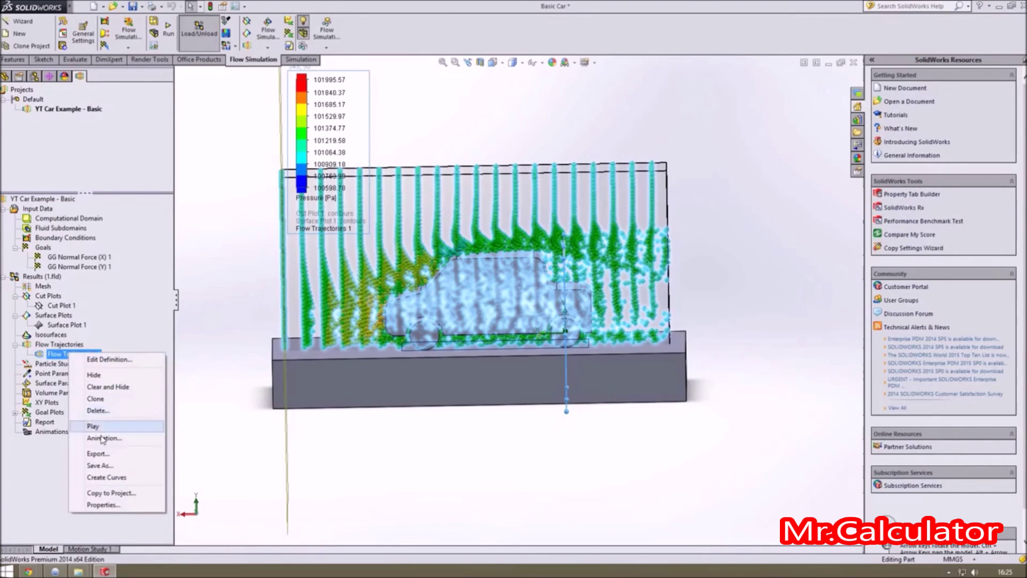
{"action": "left_click", "coordinate": [102, 437]}
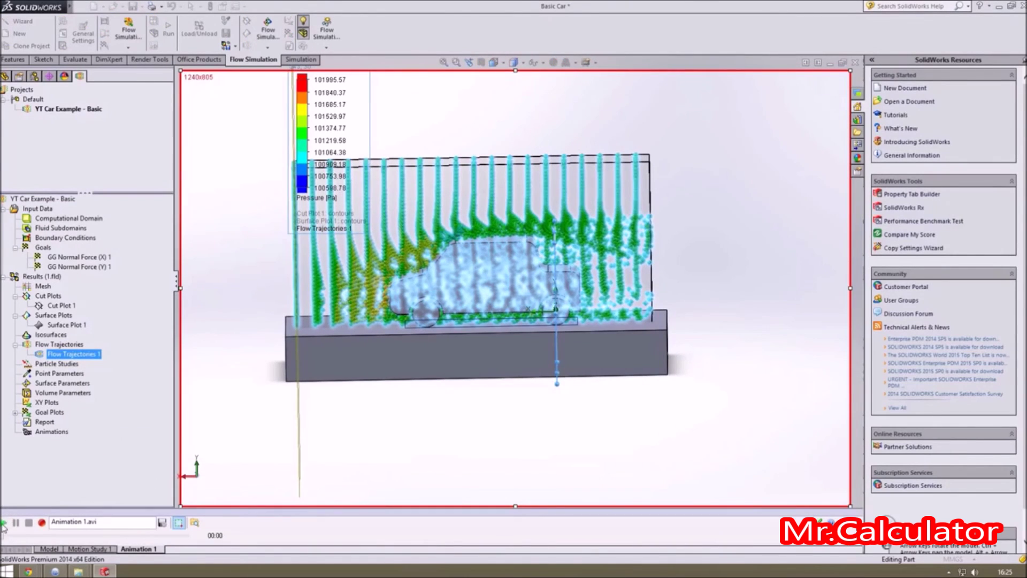
{"action": "left_click", "coordinate": [4, 523]}
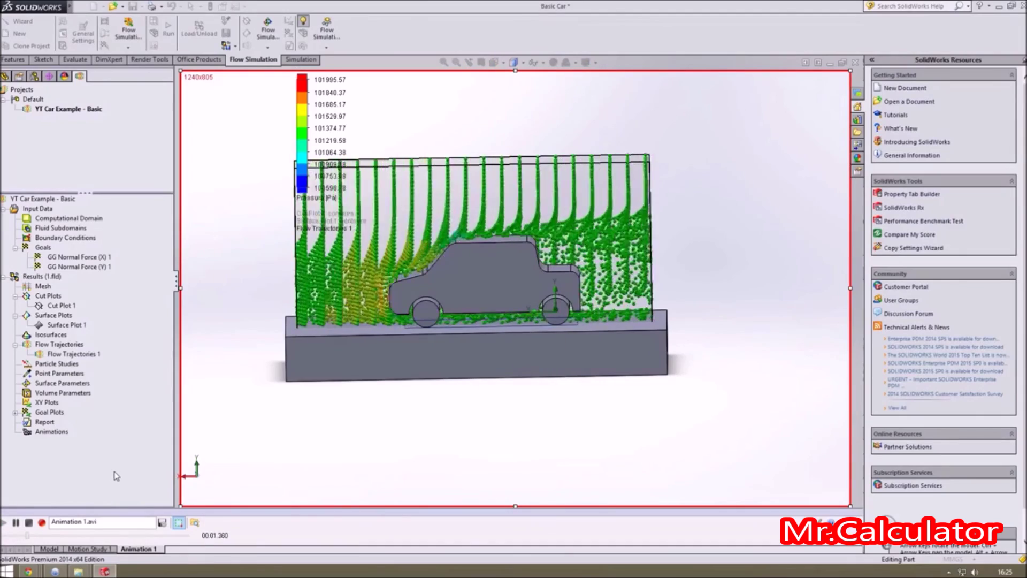